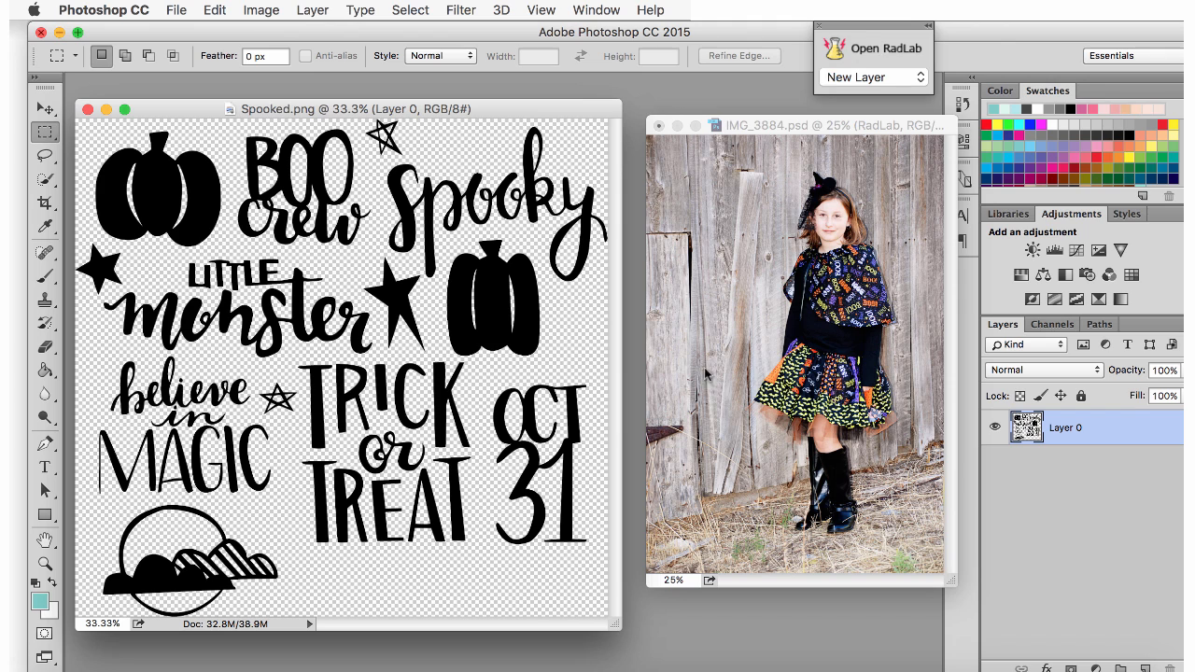
Outline the "Trick or Treat" lettering in Spooked.png with a freehand Lasso selection
drag(896, 27, 1141, 487)
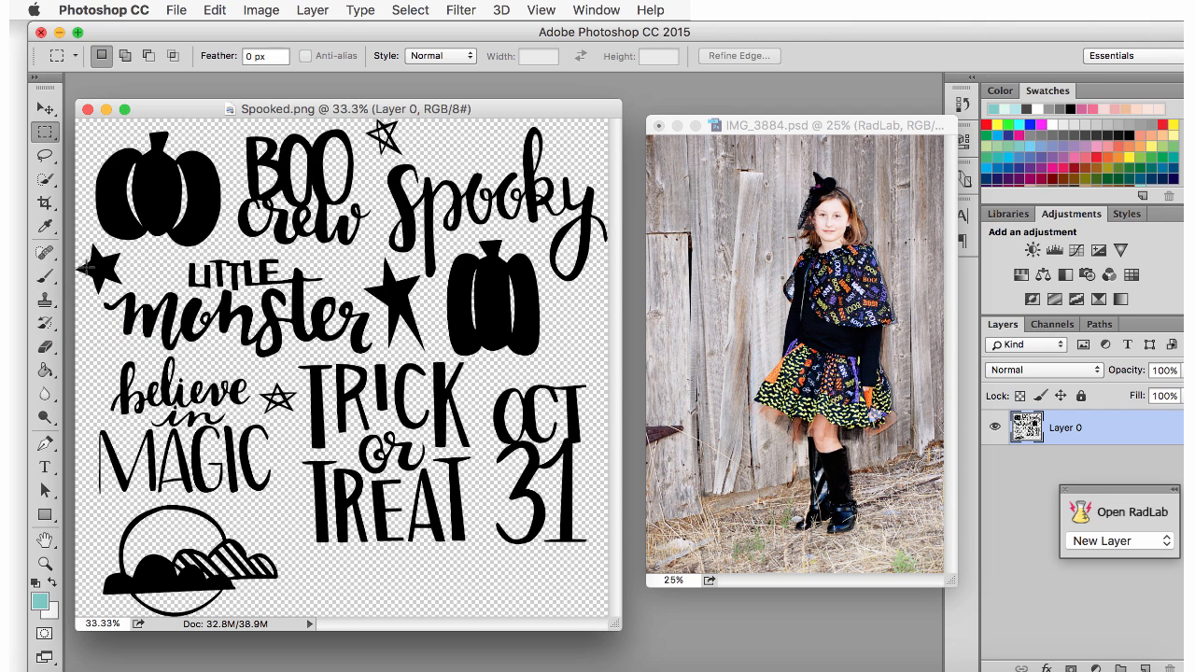
click(50, 159)
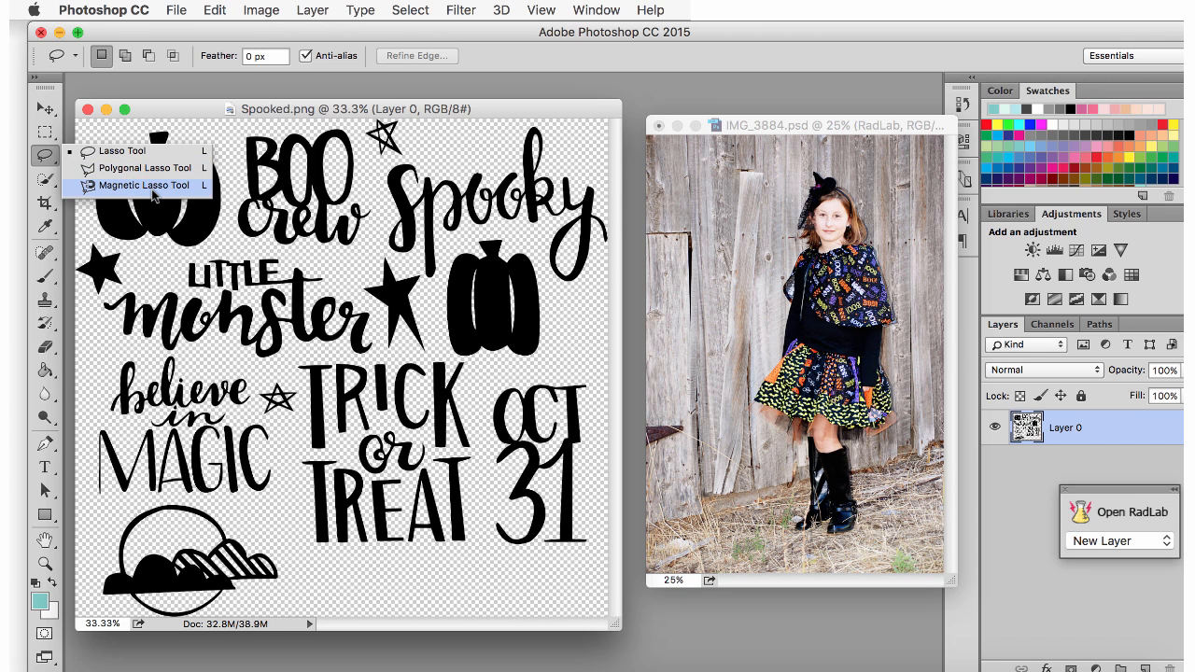
click(105, 153)
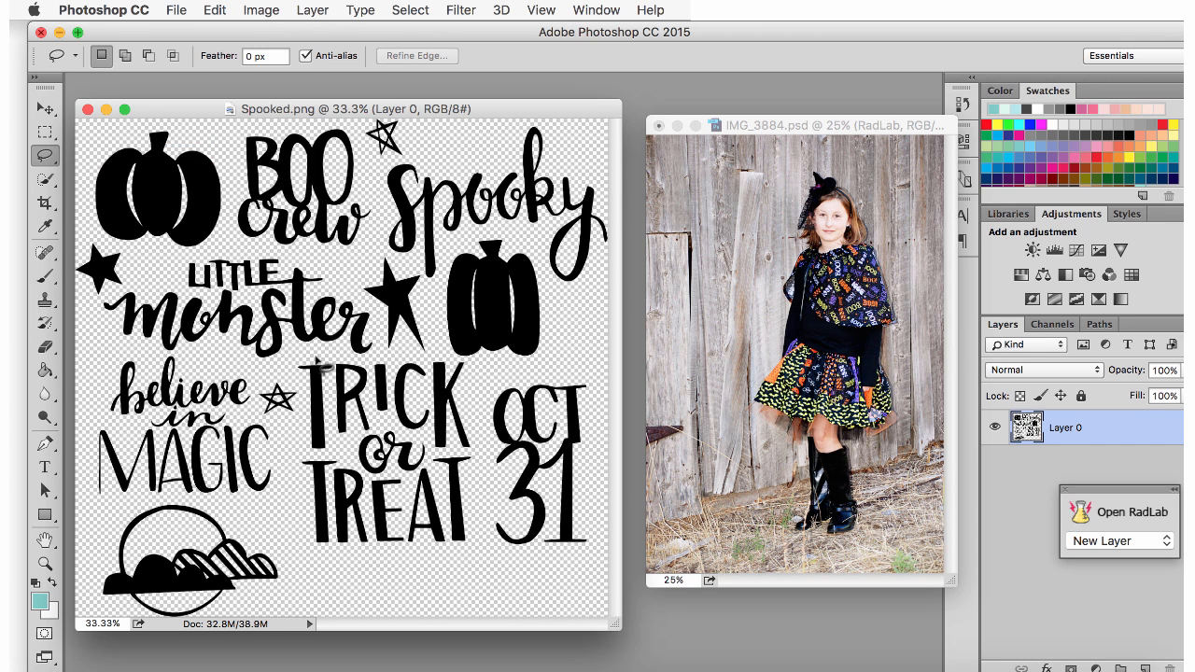
mouse_move(319, 359)
mouse_down()
mouse_move(293, 381)
mouse_move(301, 522)
mouse_move(345, 562)
mouse_move(492, 561)
mouse_move(474, 365)
mouse_move(319, 359)
mouse_up()
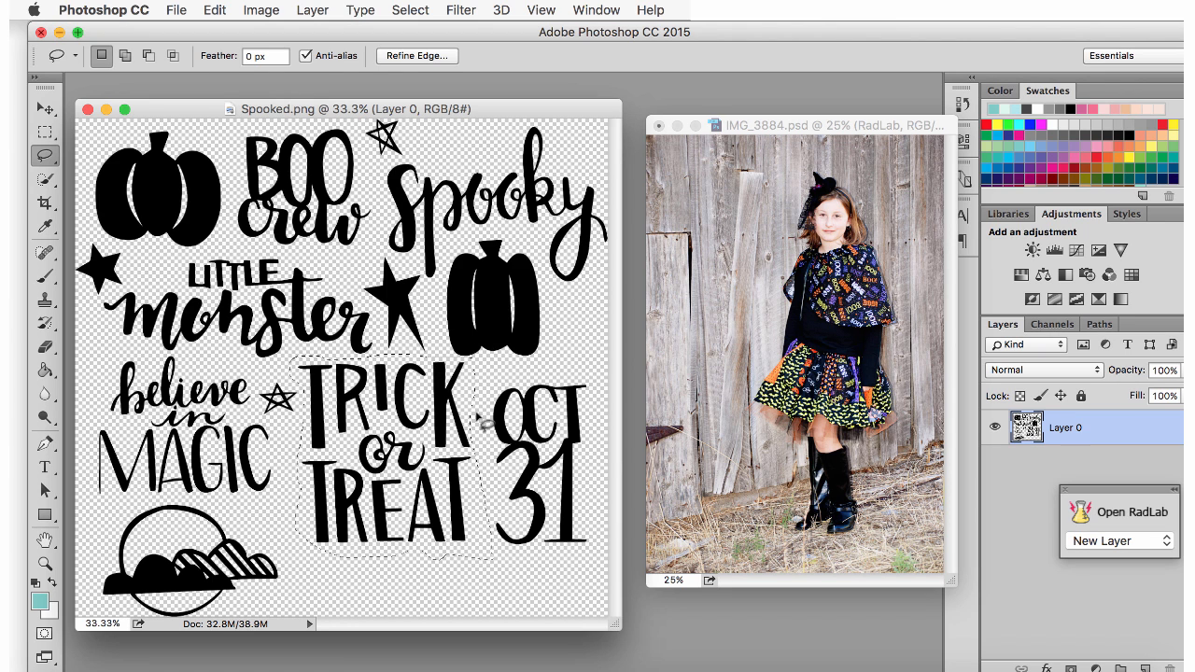
Move the selected "Trick or Treat" lettering into the IMG_3884.psd photo and close Spooked.png
click(44, 108)
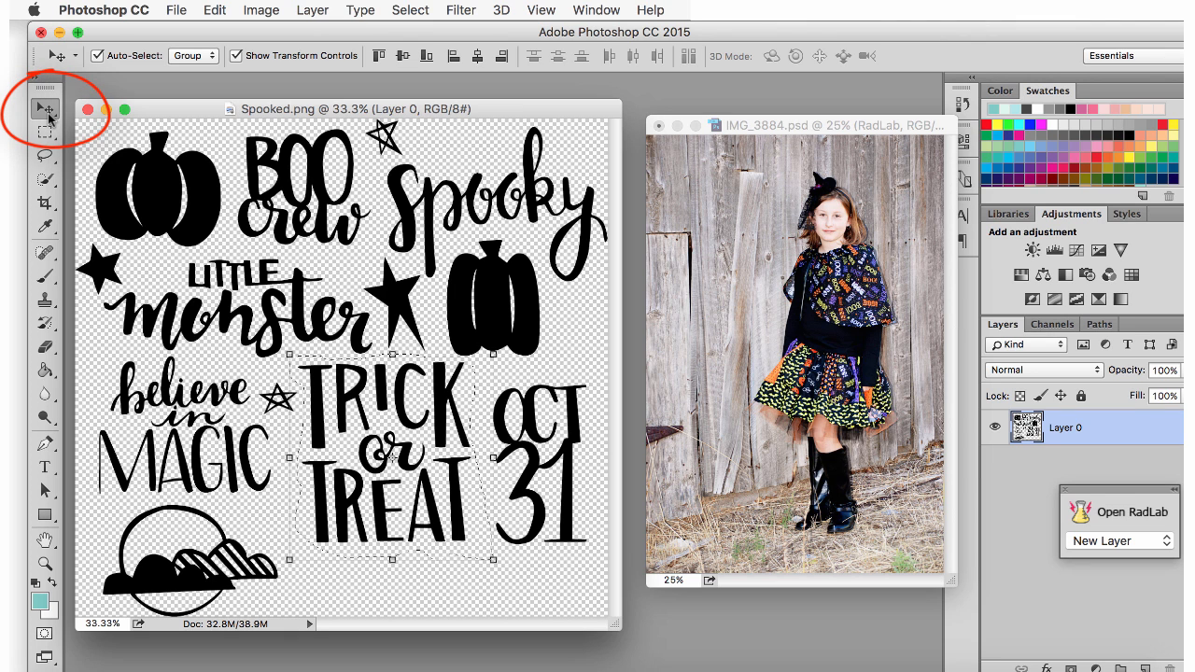
click(47, 112)
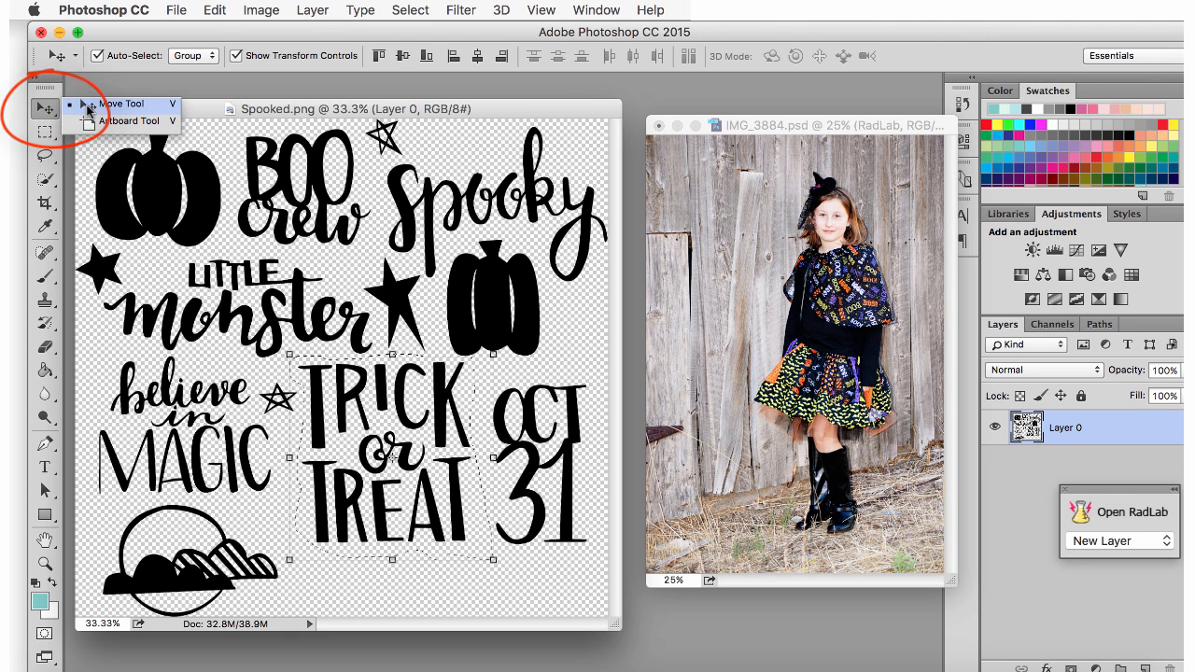
click(44, 119)
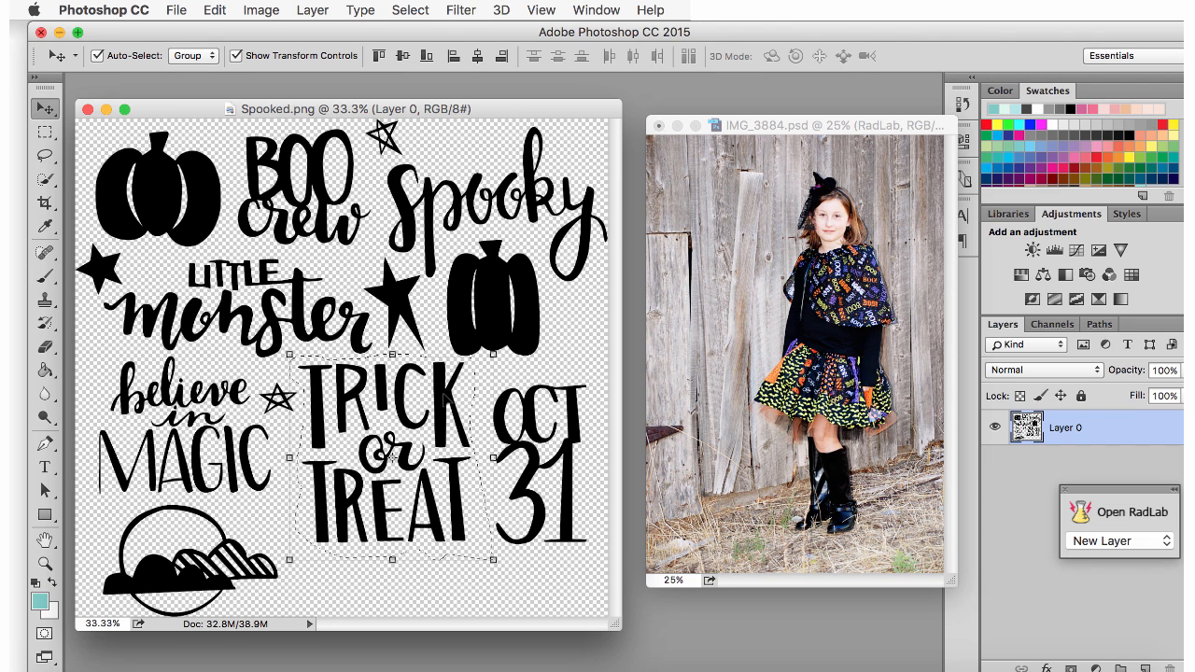
drag(446, 400, 767, 205)
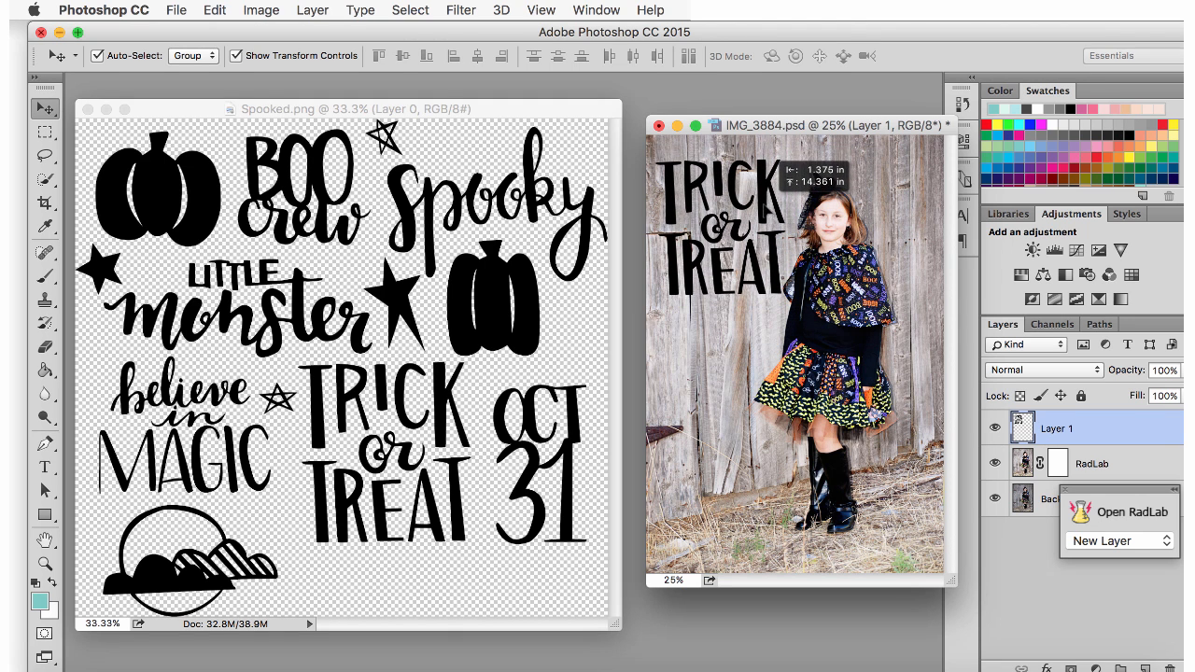
click(105, 110)
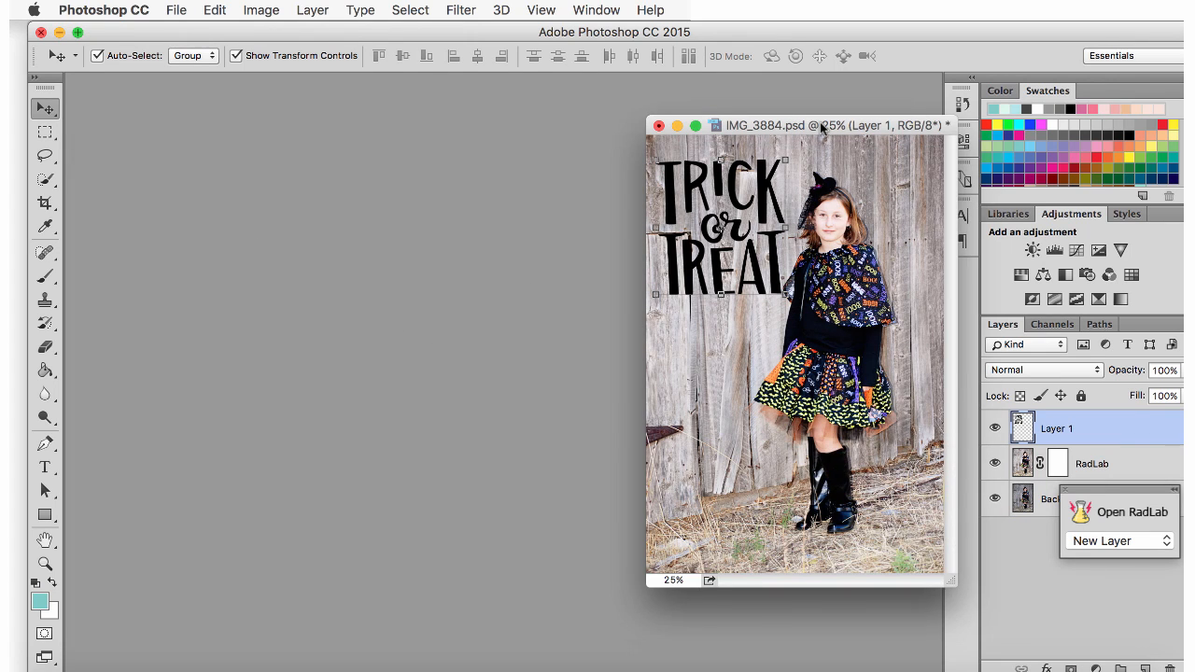
Scale the lettering proportionally to 87.40% and position it on the wooden wall to the left of the girl's head
drag(821, 124, 495, 128)
key(super+plus)
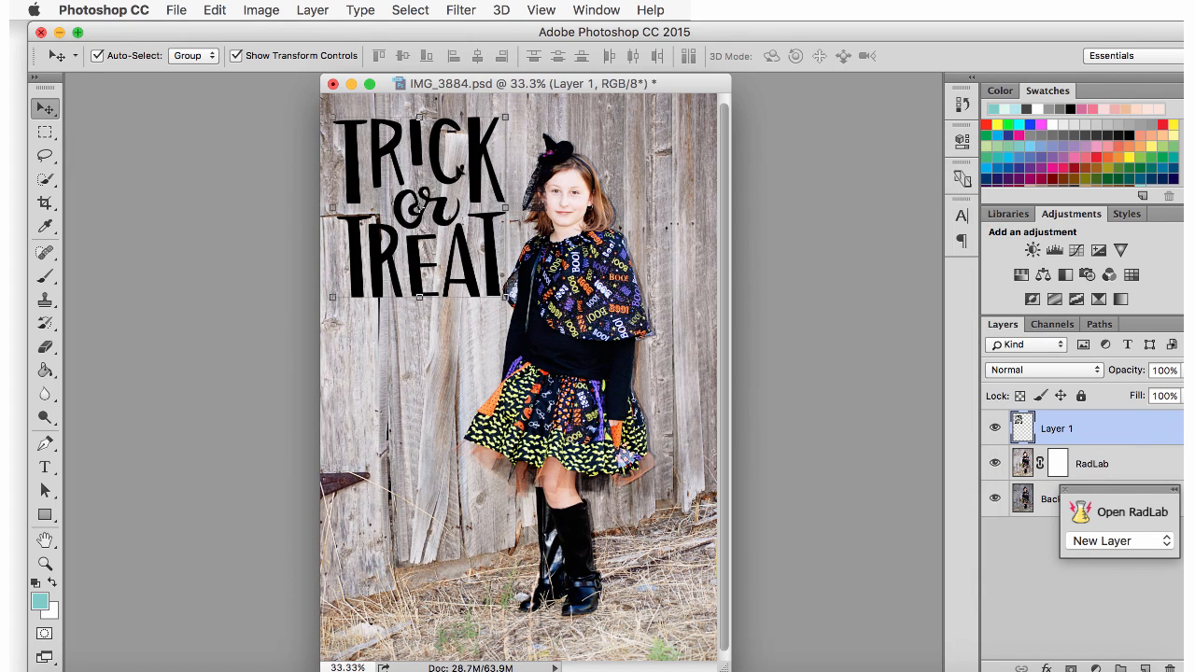
drag(481, 183, 480, 203)
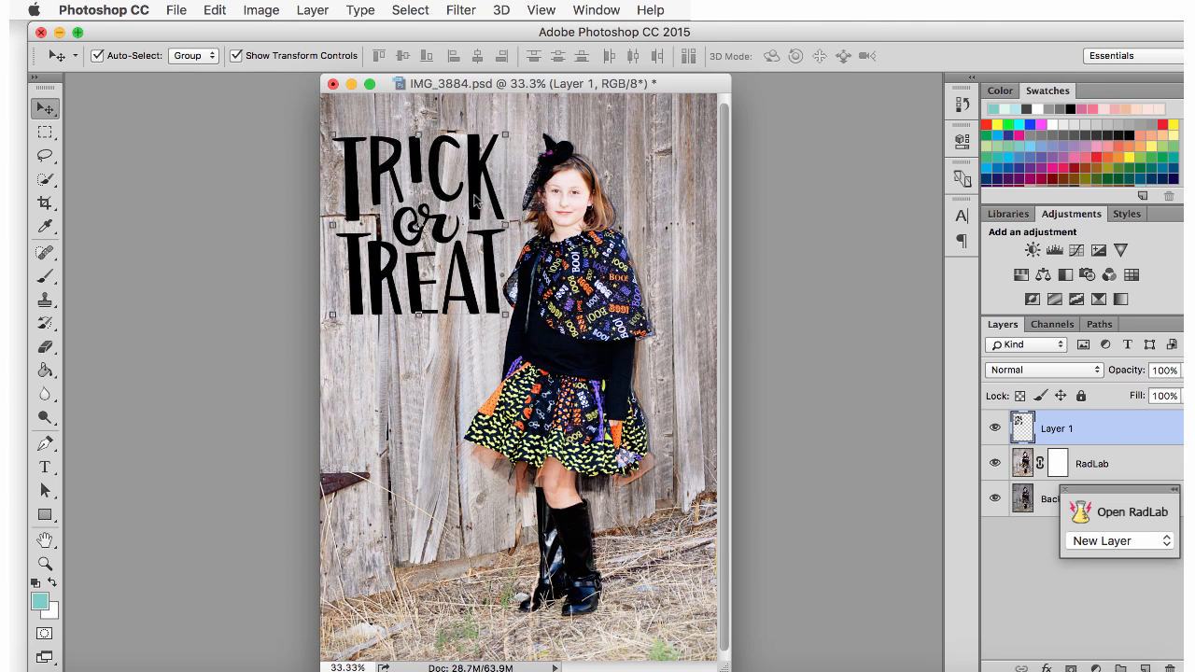
drag(505, 316, 482, 293)
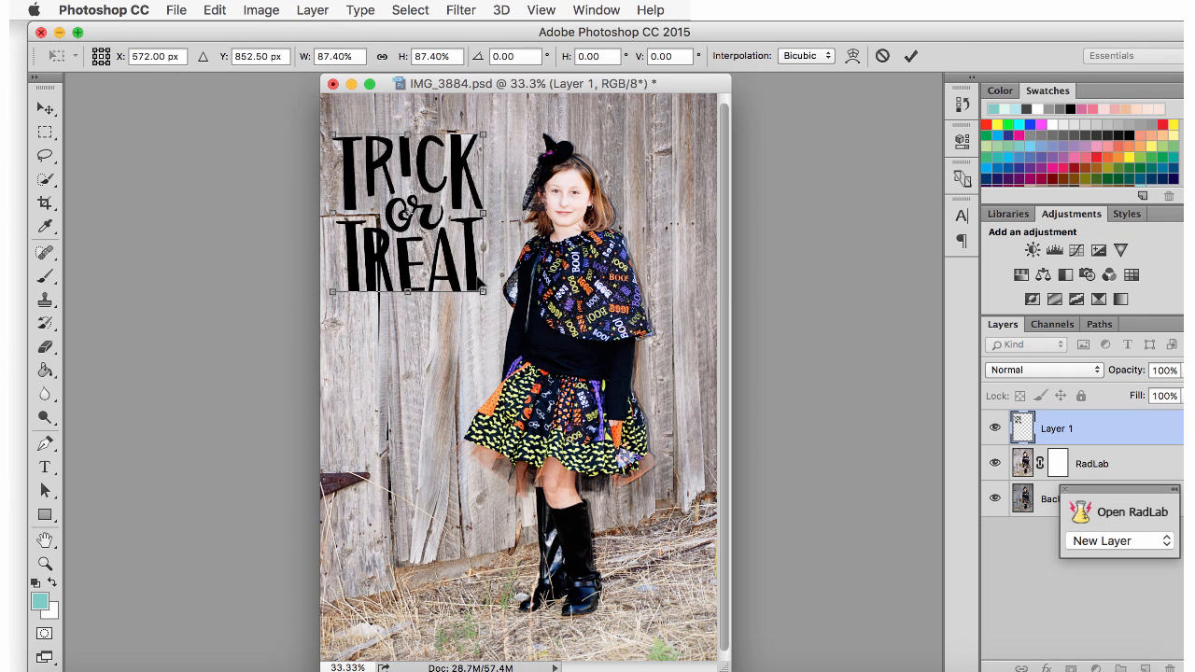
mouse_move(461, 192)
mouse_down()
mouse_move(471, 210)
mouse_move(441, 186)
mouse_up()
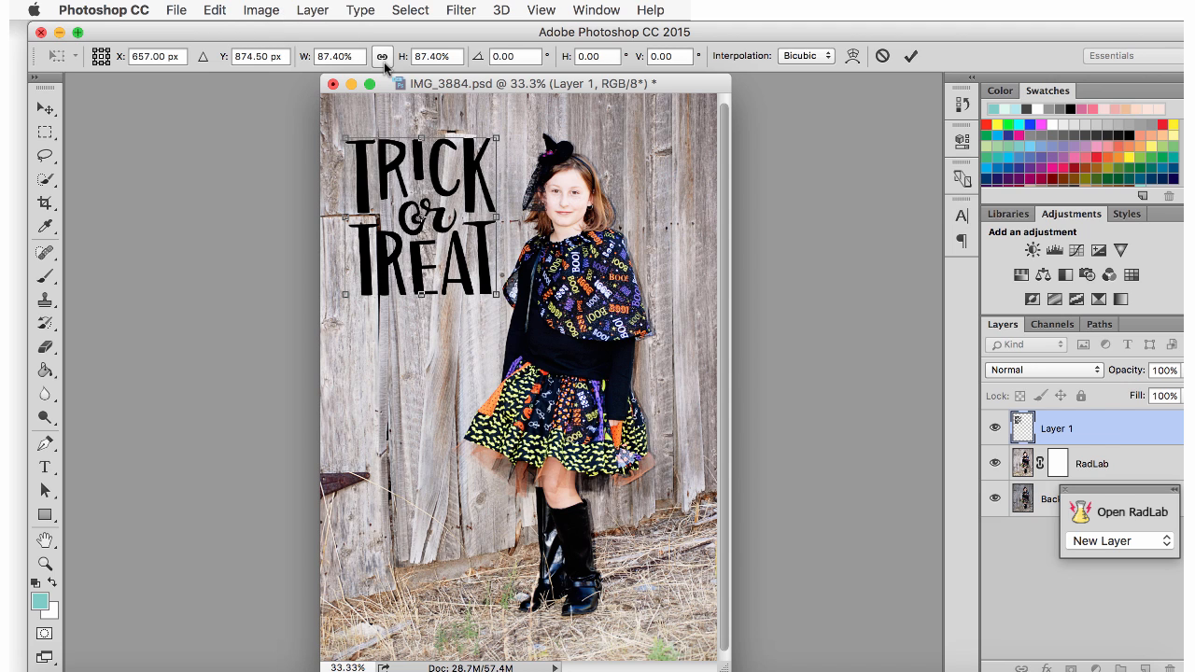
click(911, 56)
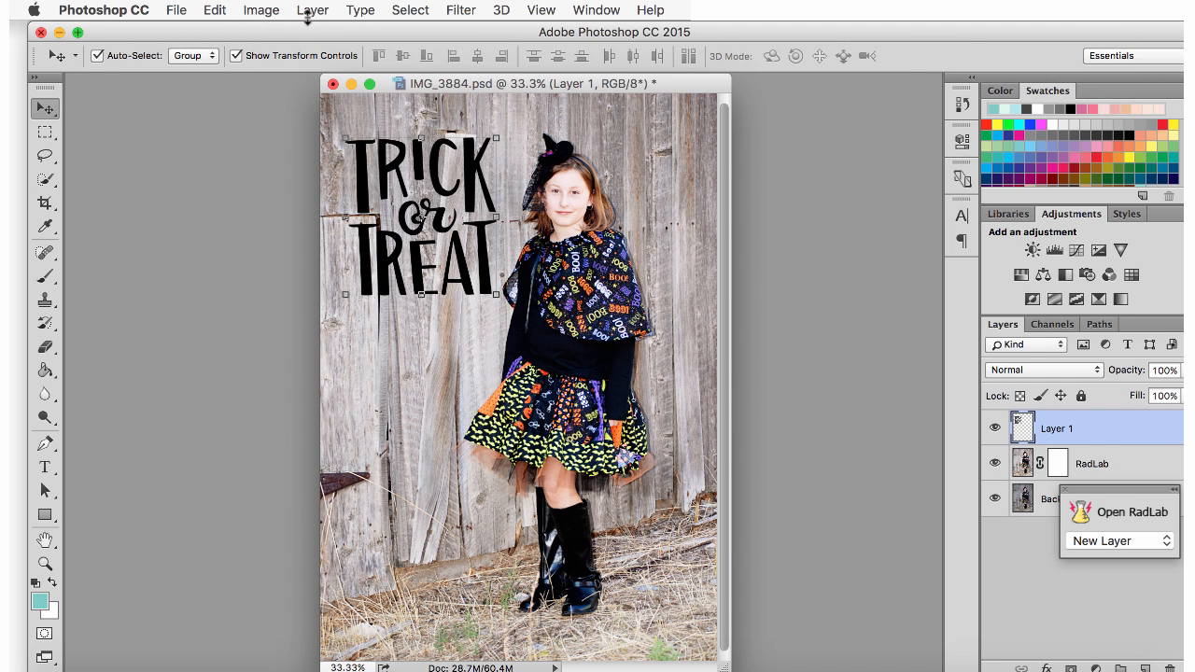
Colorize the lettering layer with a Hue/Saturation adjustment, setting lightness to +58 and saturation to 52
click(265, 11)
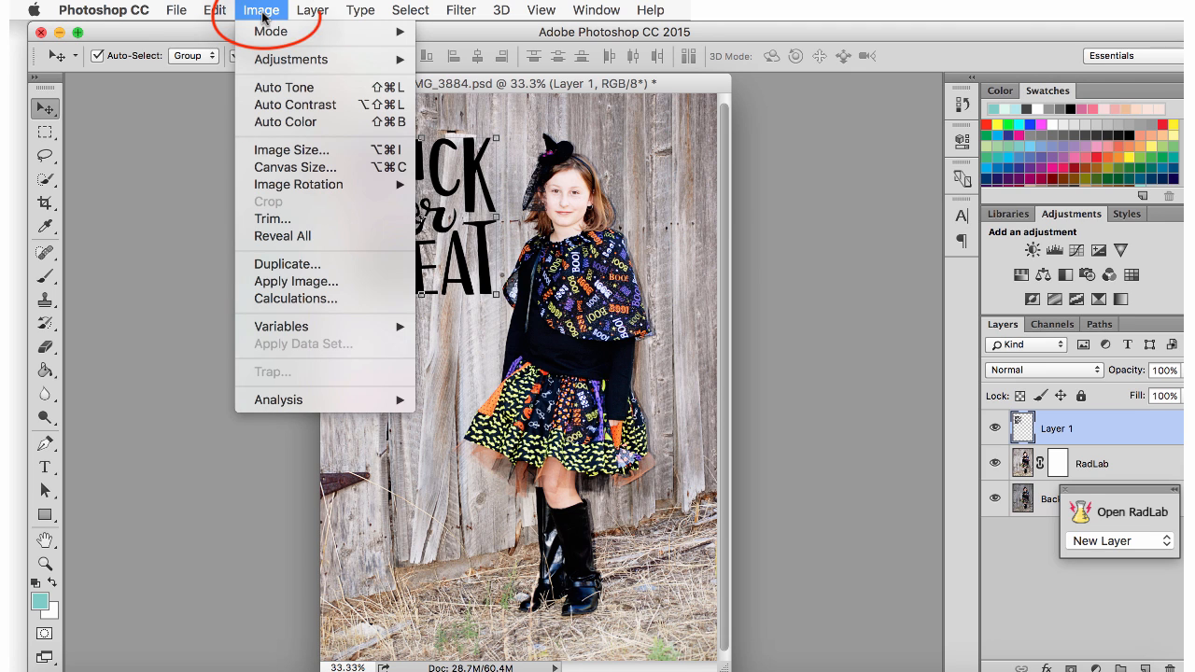
mouse_move(315, 64)
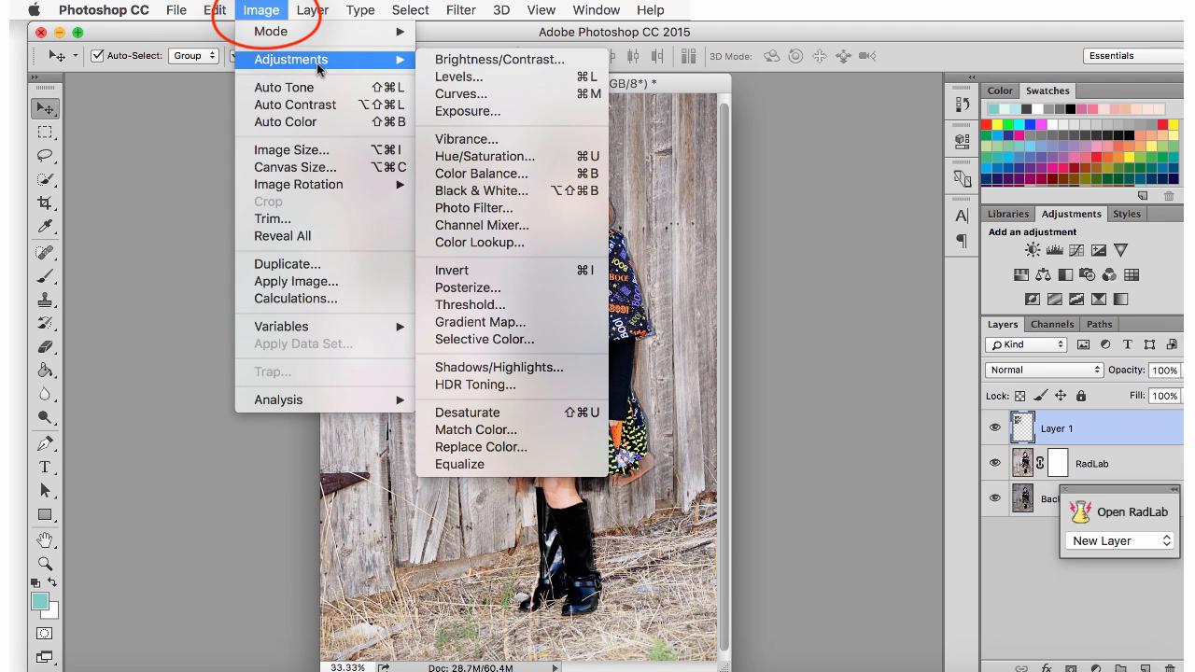
click(520, 160)
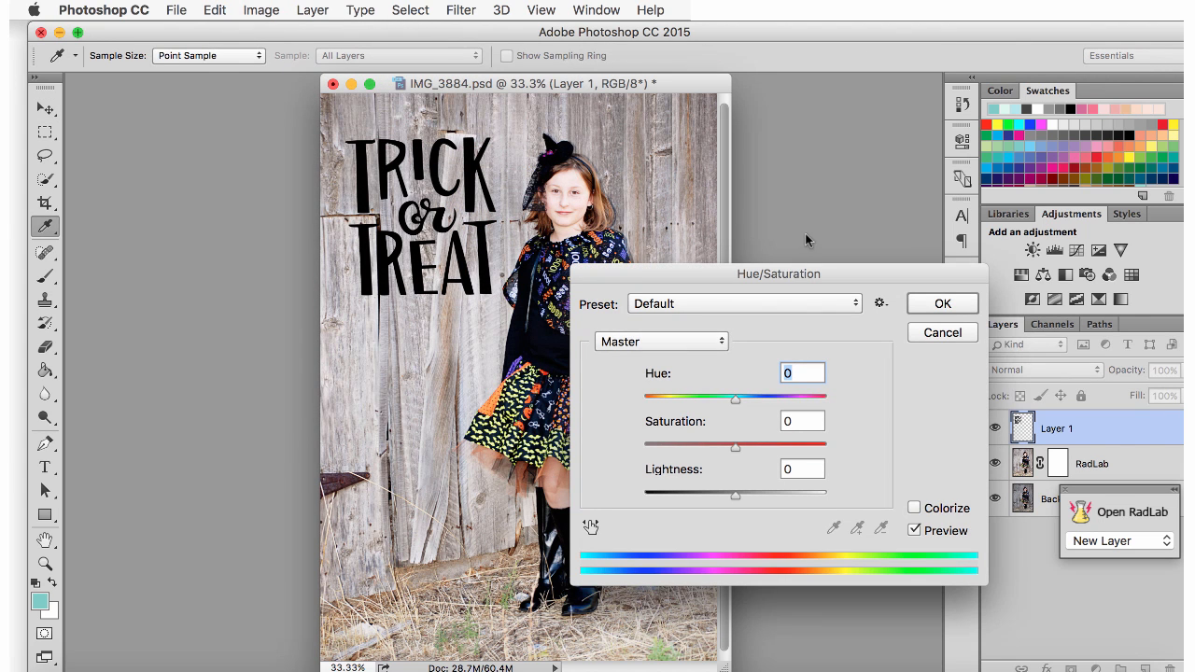
drag(799, 271, 880, 58)
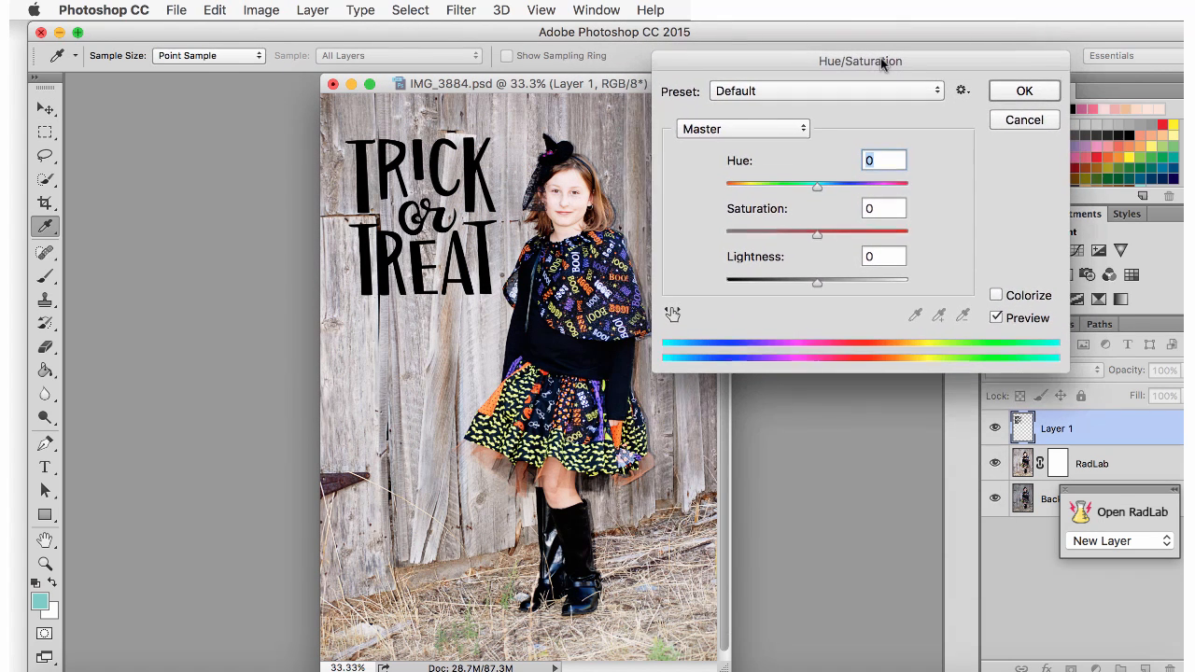
click(996, 295)
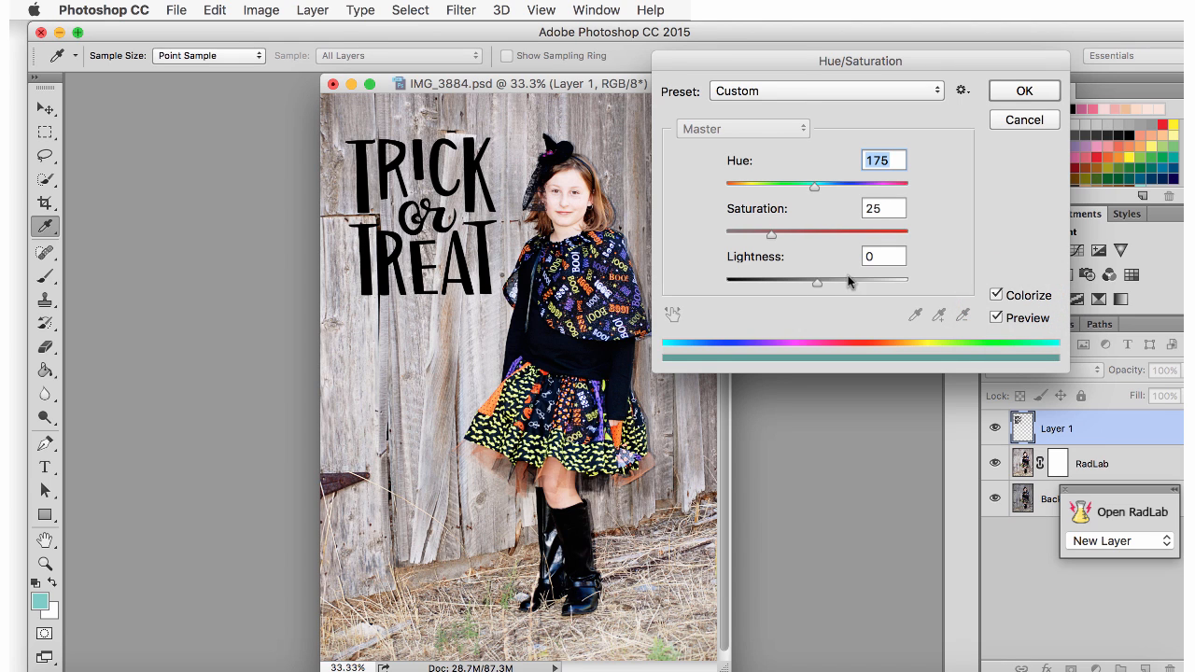
drag(818, 287, 870, 293)
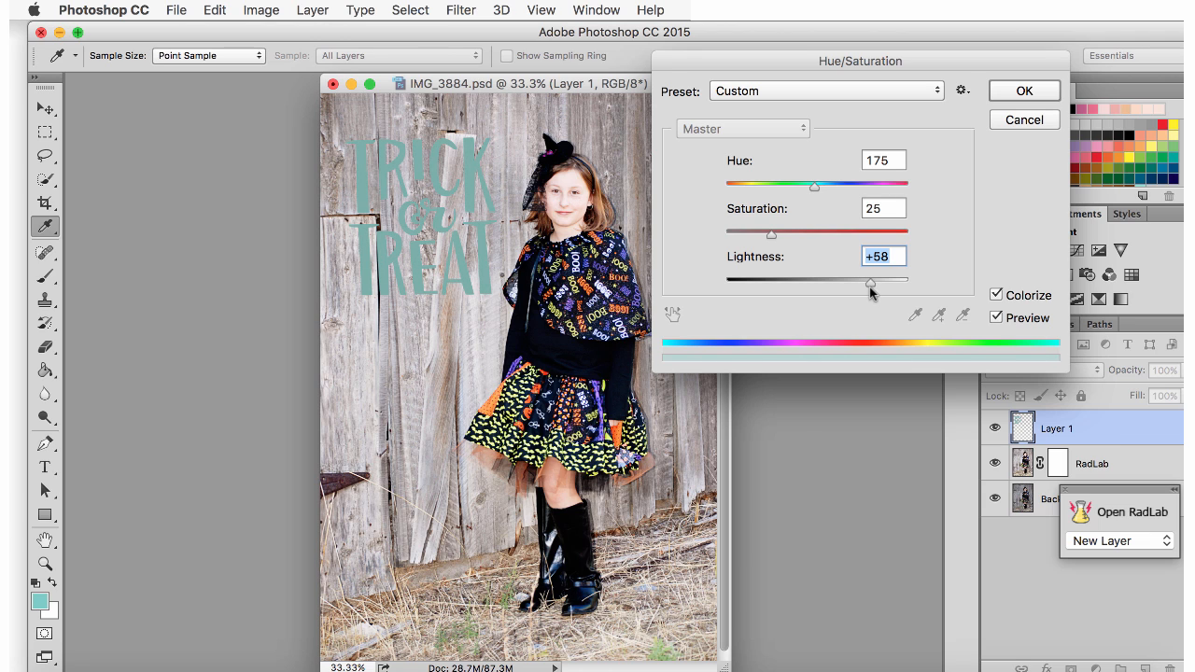
drag(771, 231, 823, 248)
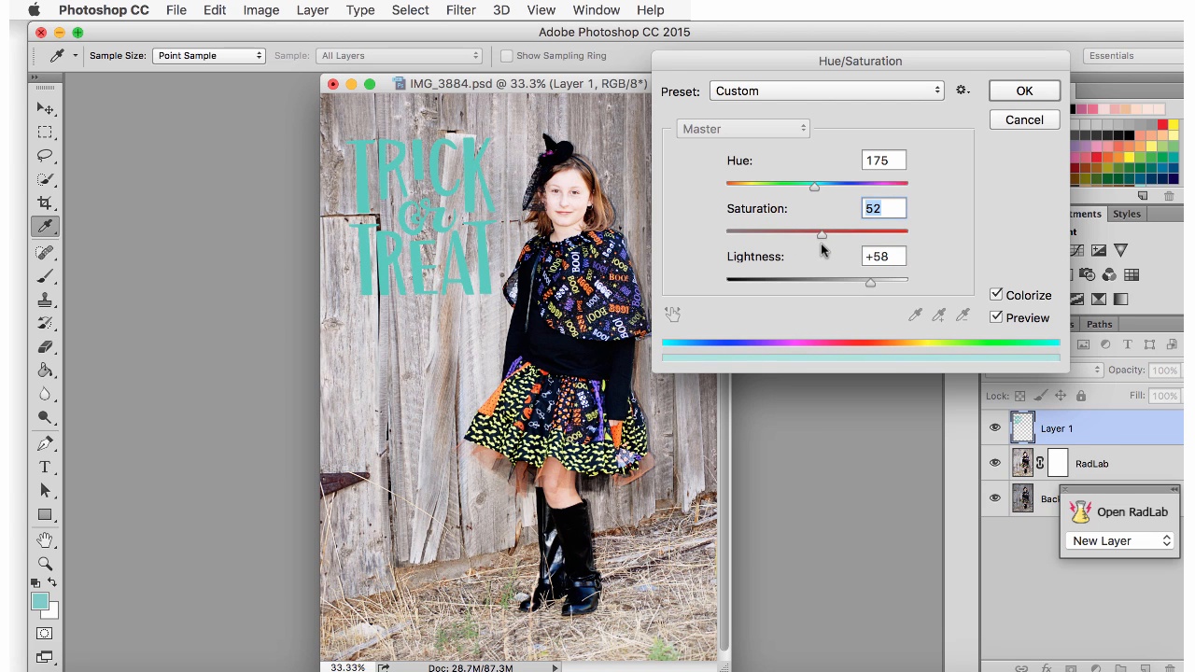
Turn the lettering orange with hue 25, saturation 79 and lightness +63, and apply the adjustment
drag(814, 186, 736, 192)
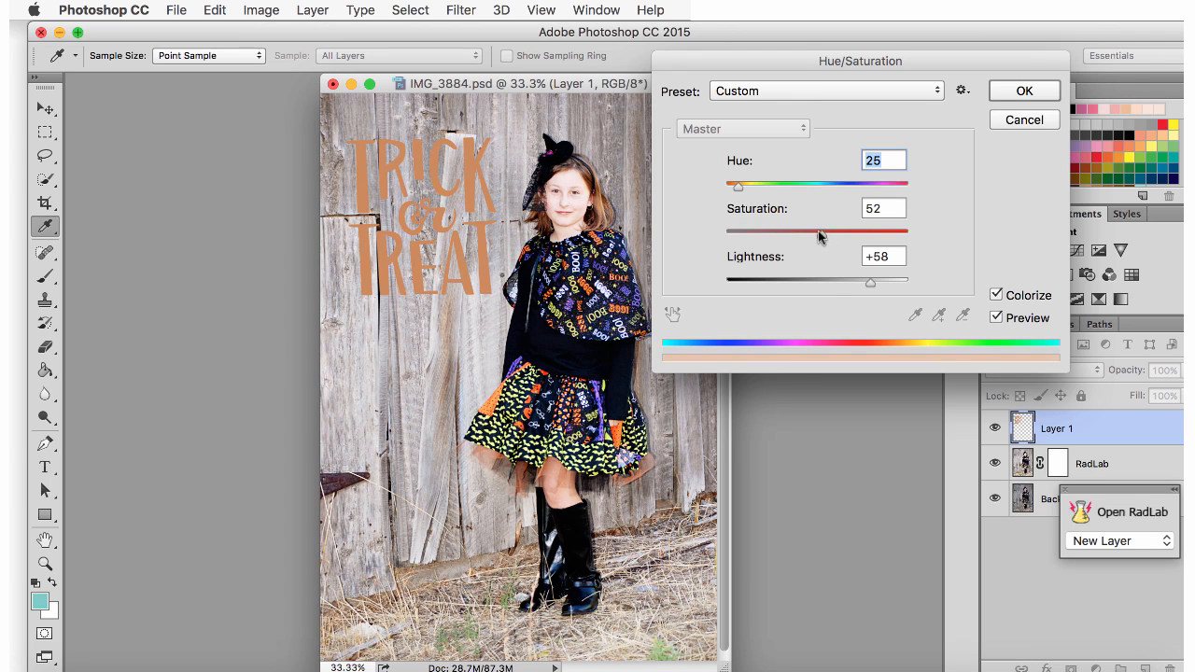
drag(819, 234, 870, 237)
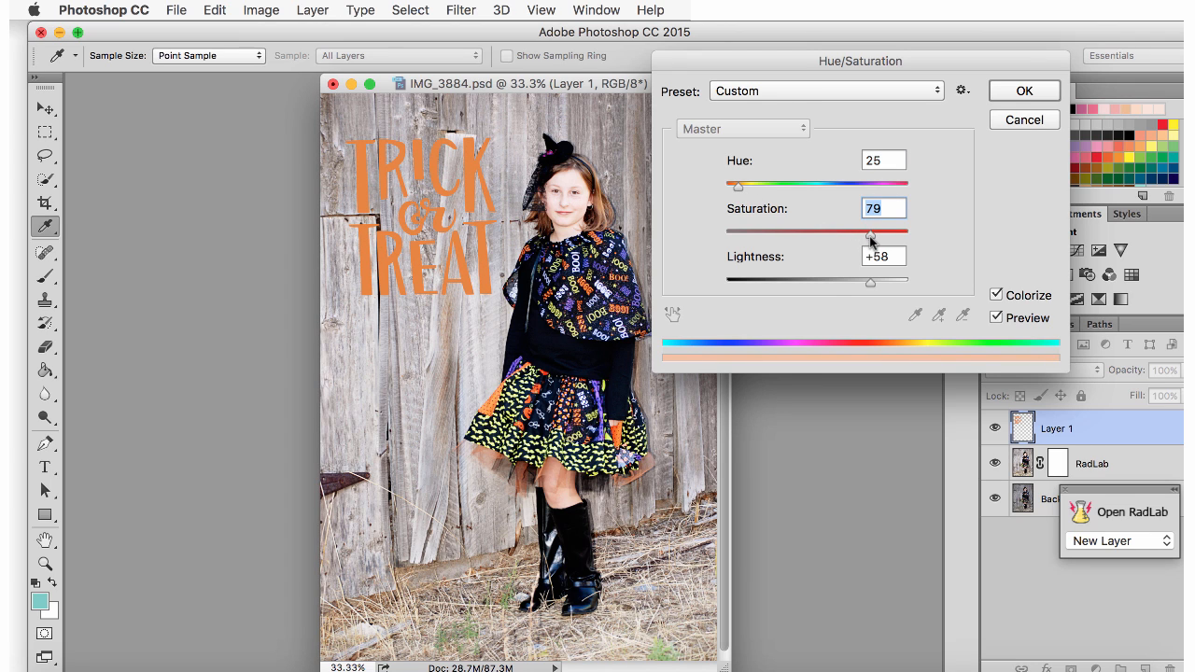
mouse_move(873, 285)
mouse_down()
mouse_move(837, 285)
mouse_move(875, 284)
mouse_up()
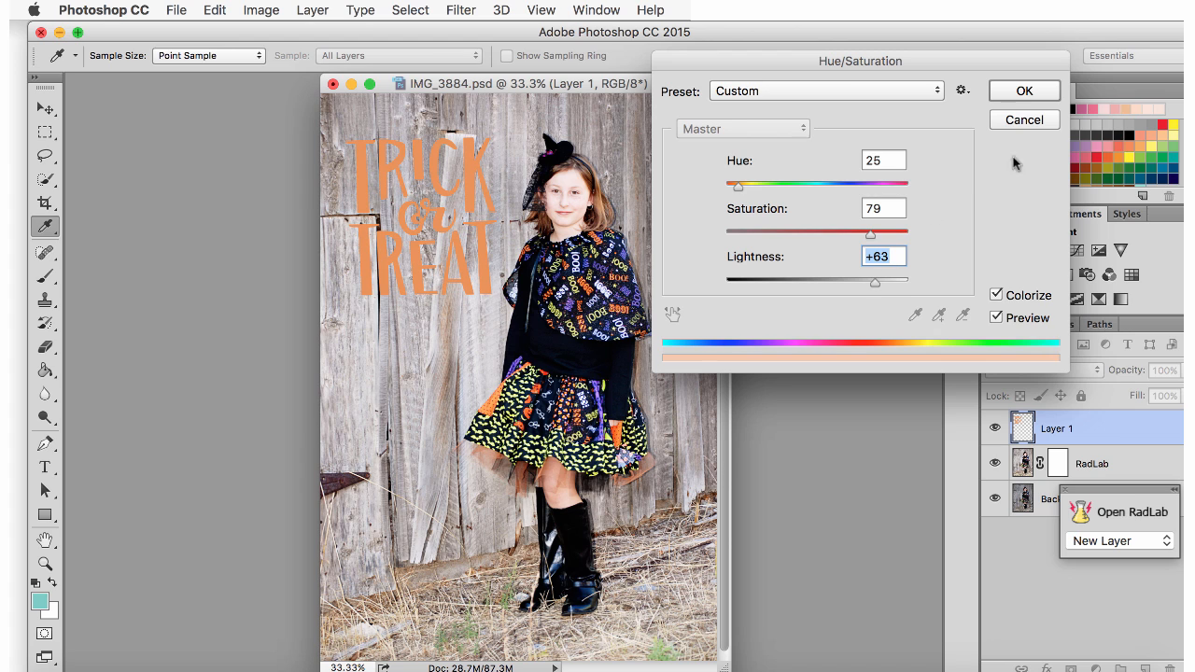
click(1027, 90)
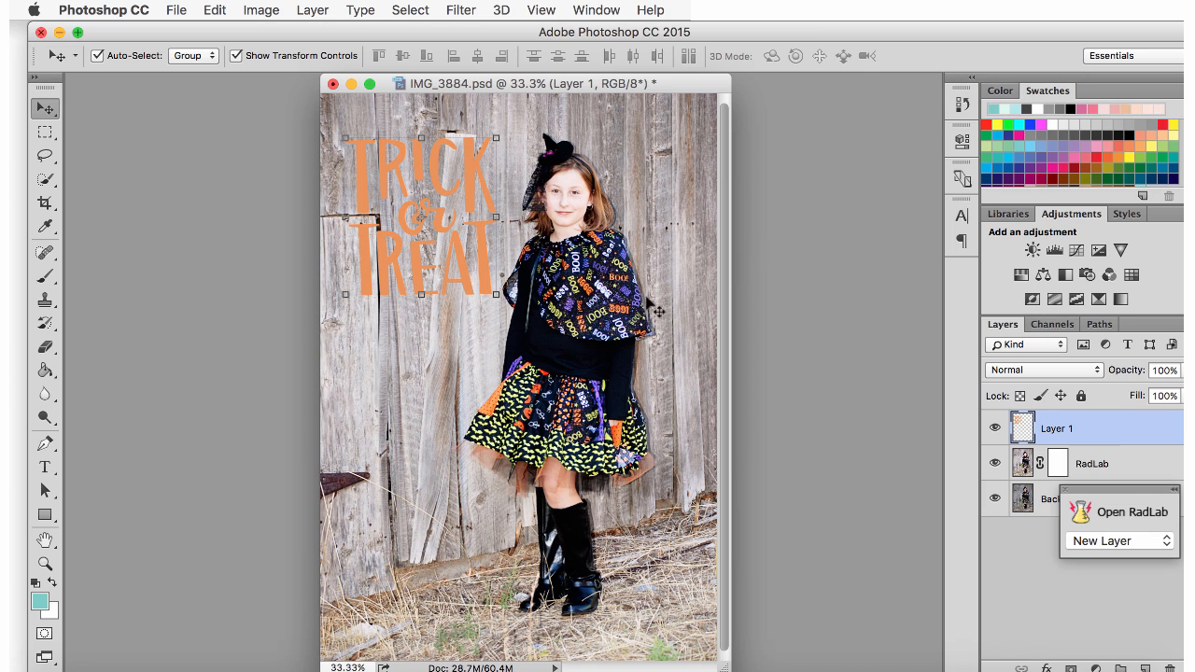
Add a Drop Shadow layer style to the "Trick or Treat" lettering layer, keeping the lettering in view
click(690, 264)
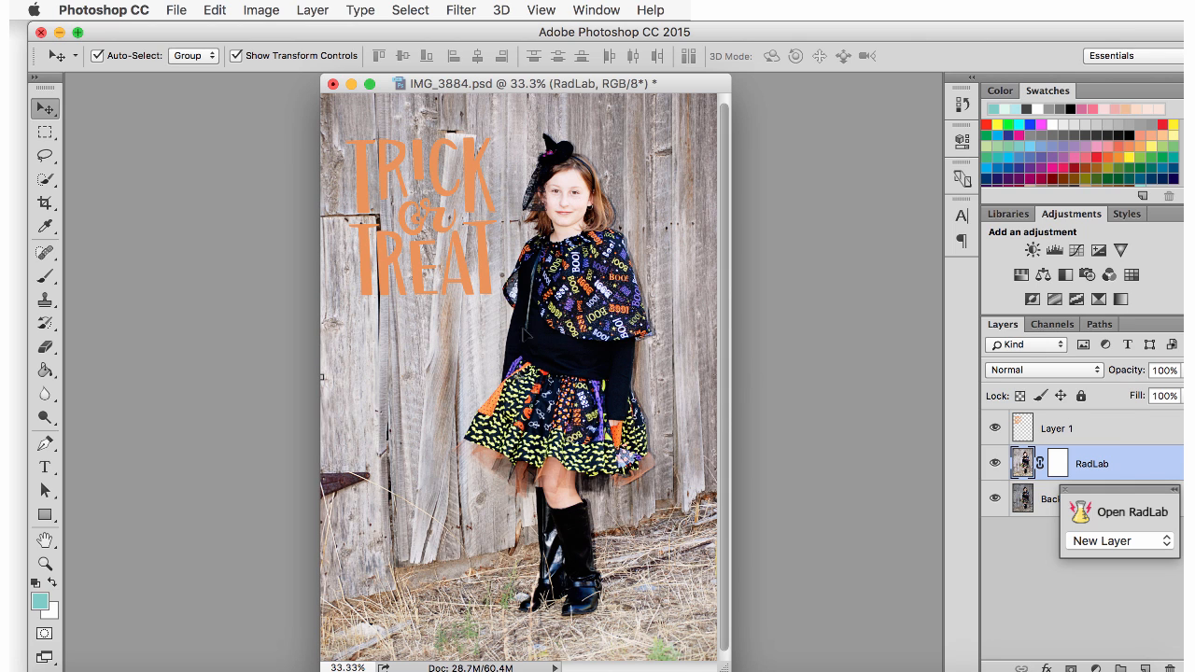
click(489, 285)
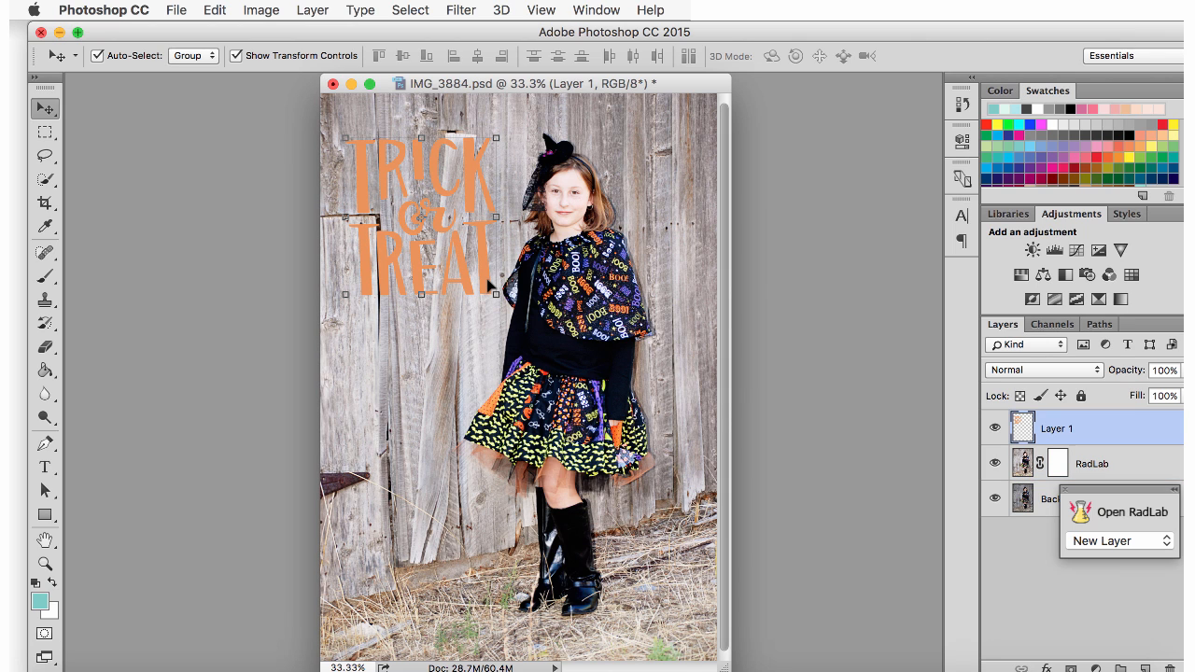
click(315, 13)
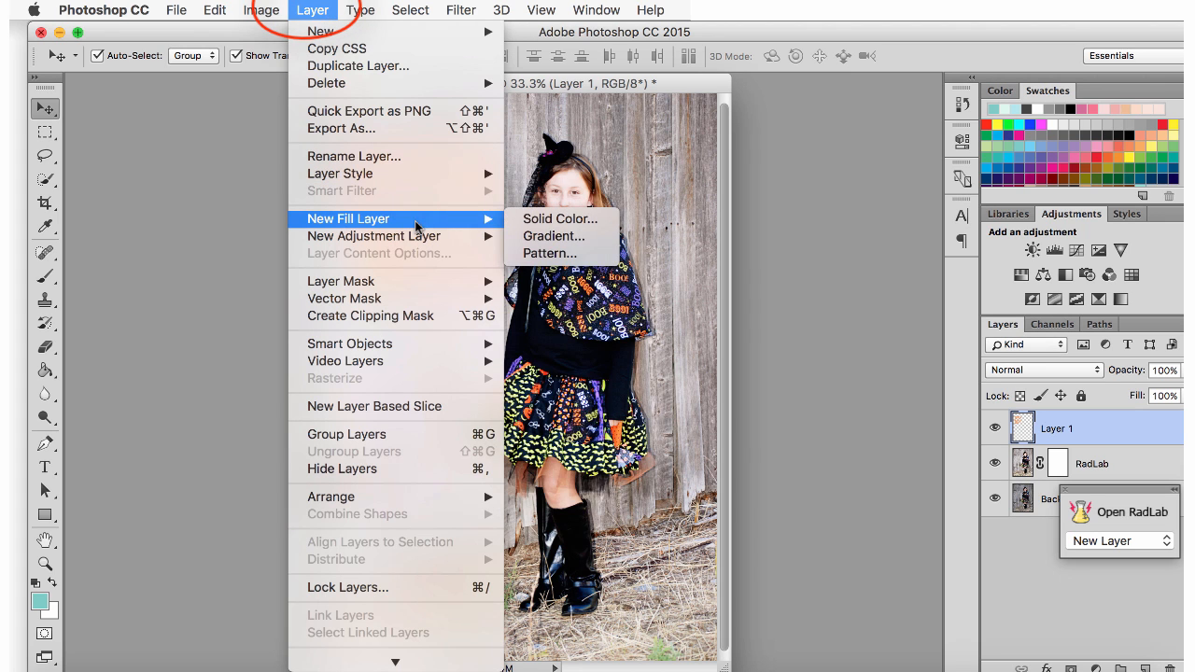
mouse_move(431, 175)
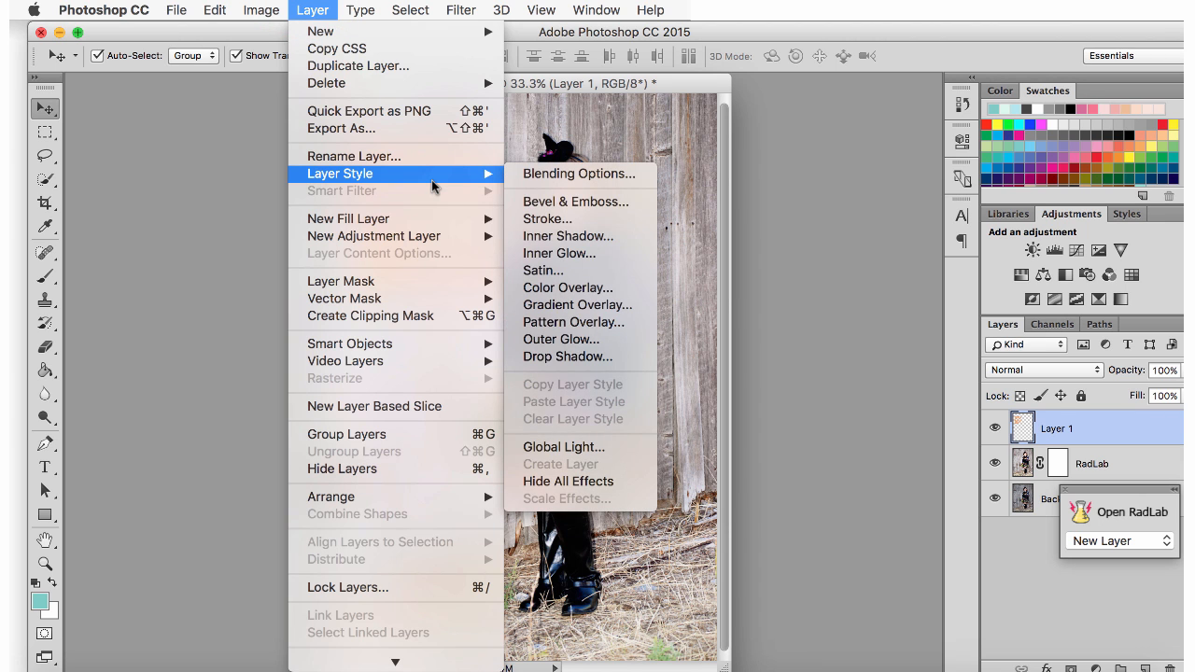
click(586, 358)
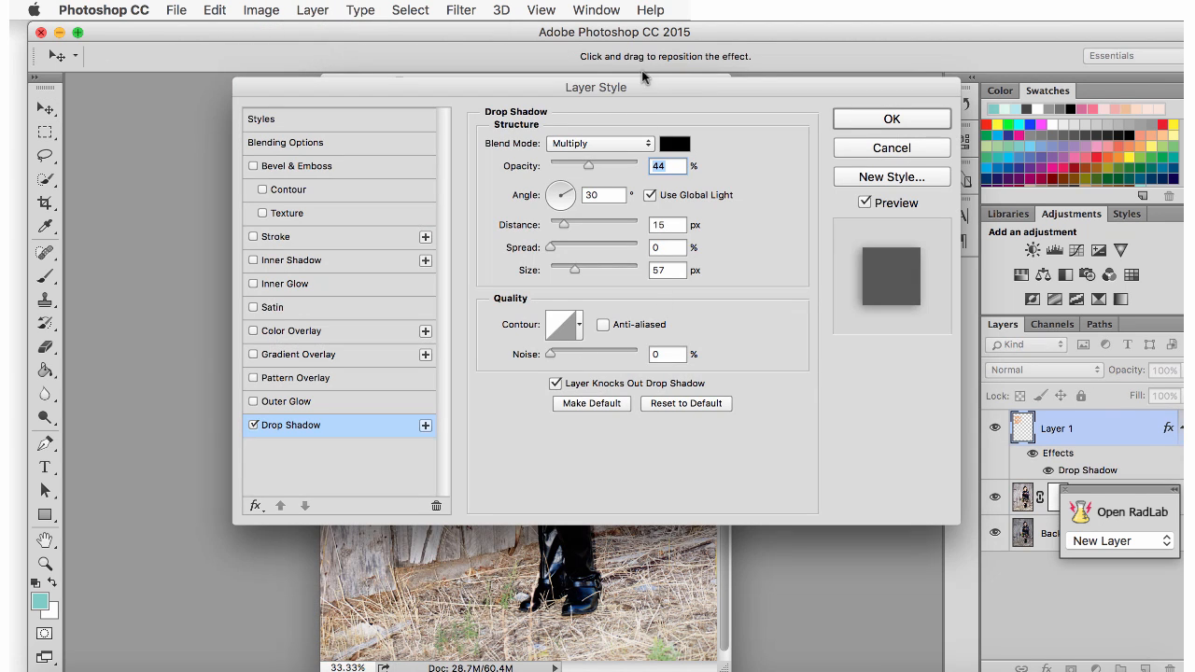
drag(657, 94, 655, 312)
Set the drop shadow's angle to -24° and its opacity to 34%
drag(563, 416, 547, 429)
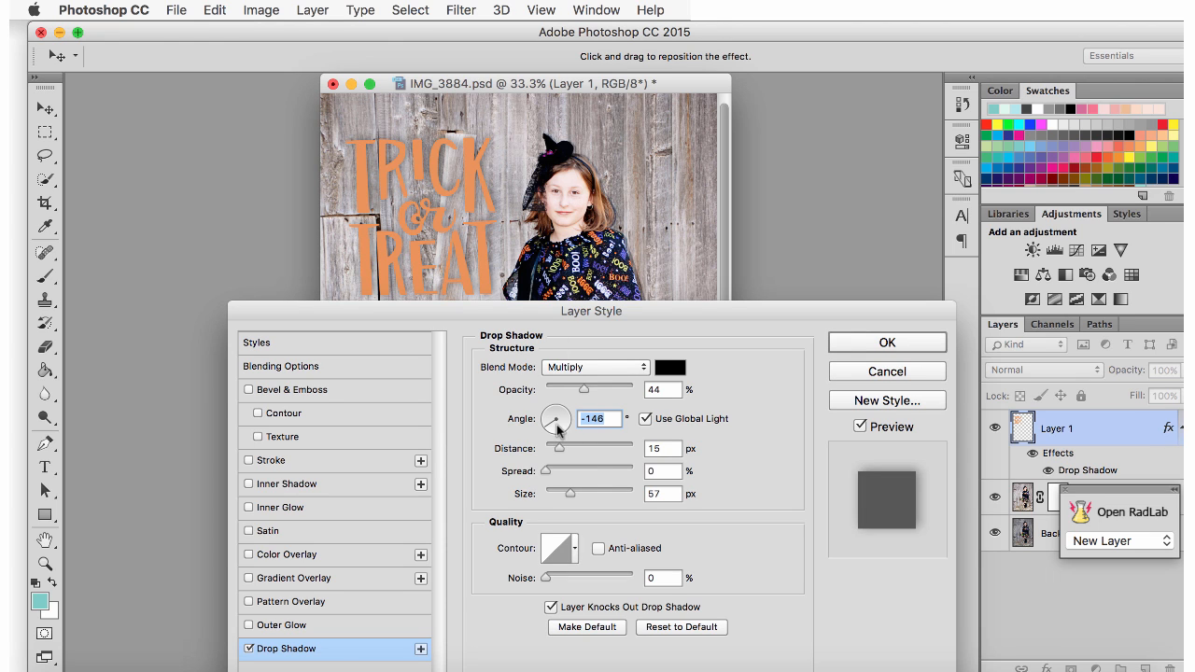
drag(558, 429, 564, 425)
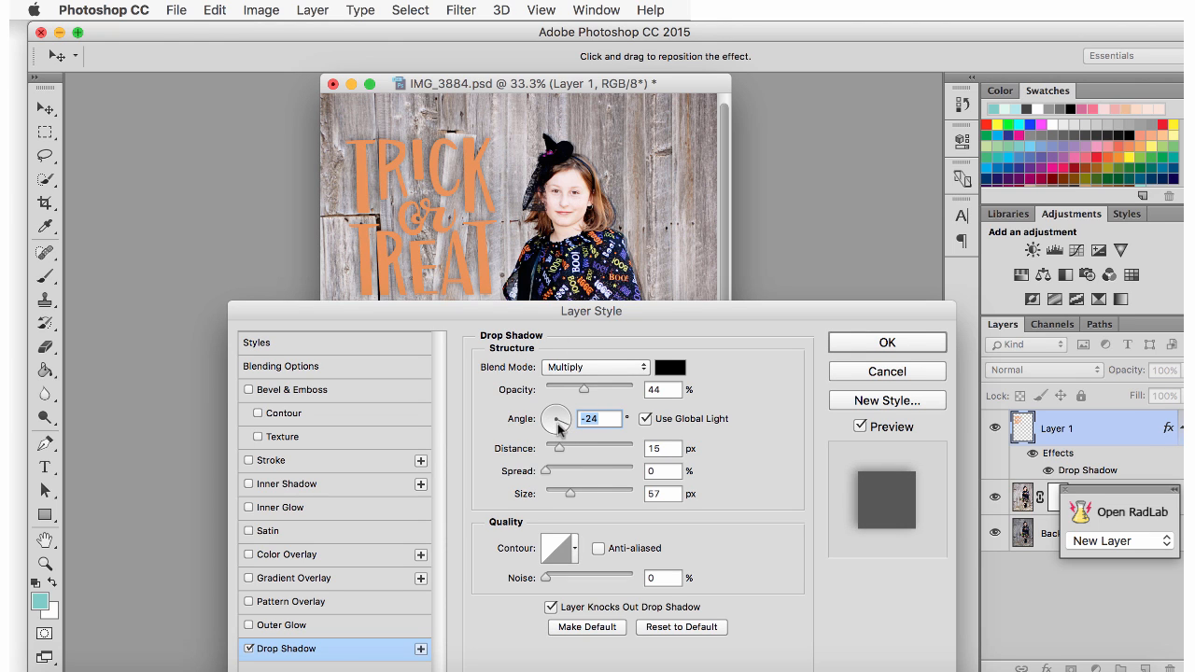
mouse_move(584, 390)
mouse_down()
mouse_move(642, 392)
mouse_move(557, 390)
mouse_move(577, 391)
mouse_up()
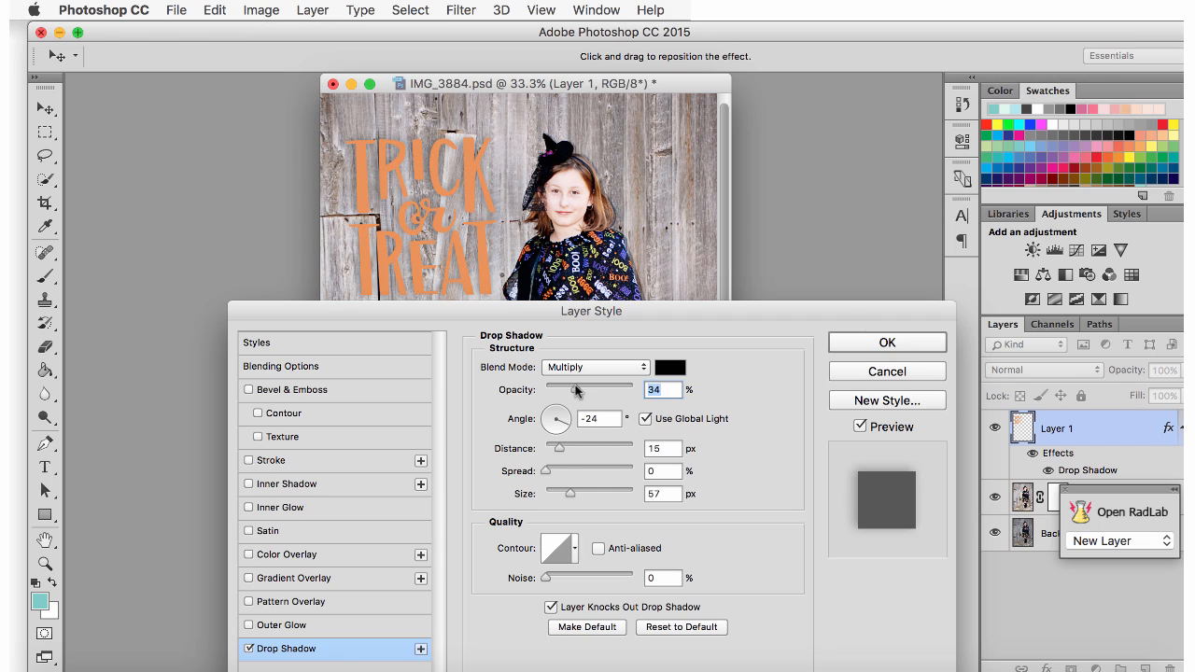
Try different light angles for the drop shadow, including 81°, 132°, -96° and -48°
click(558, 410)
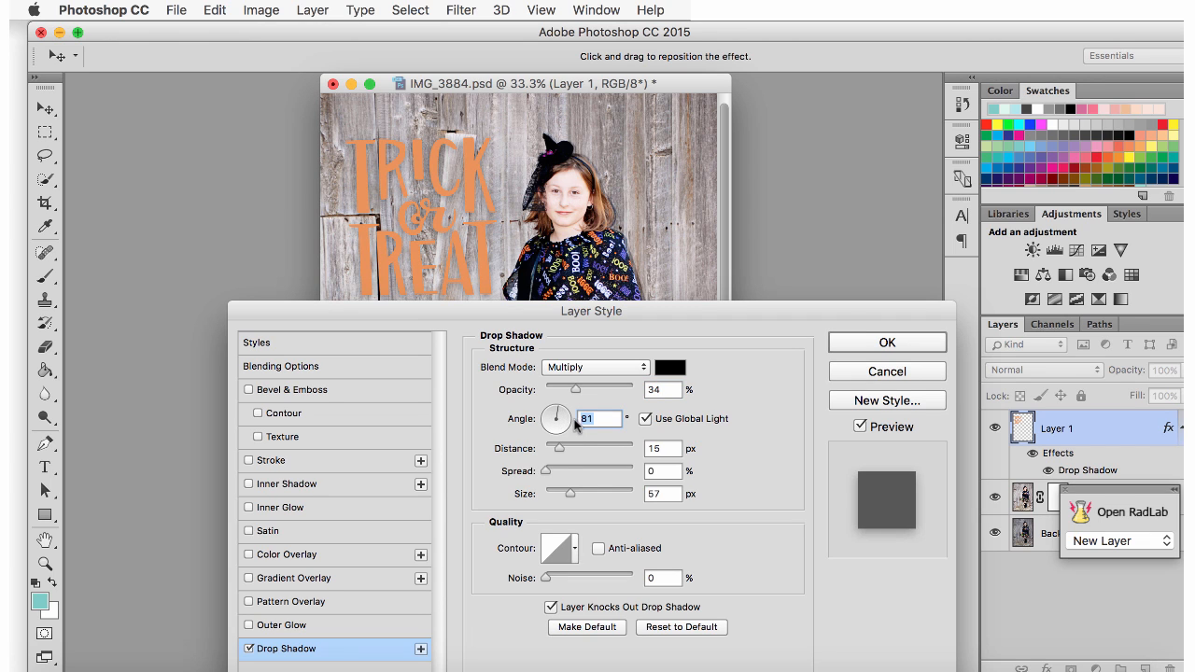
click(565, 410)
click(550, 415)
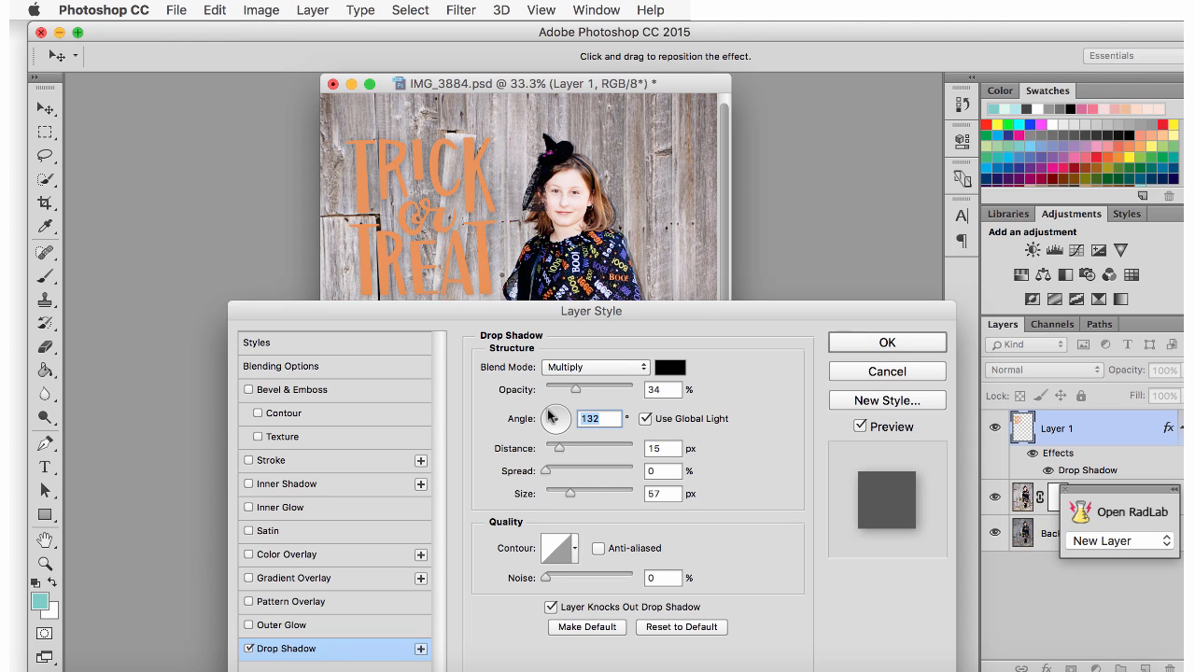
click(553, 426)
click(556, 432)
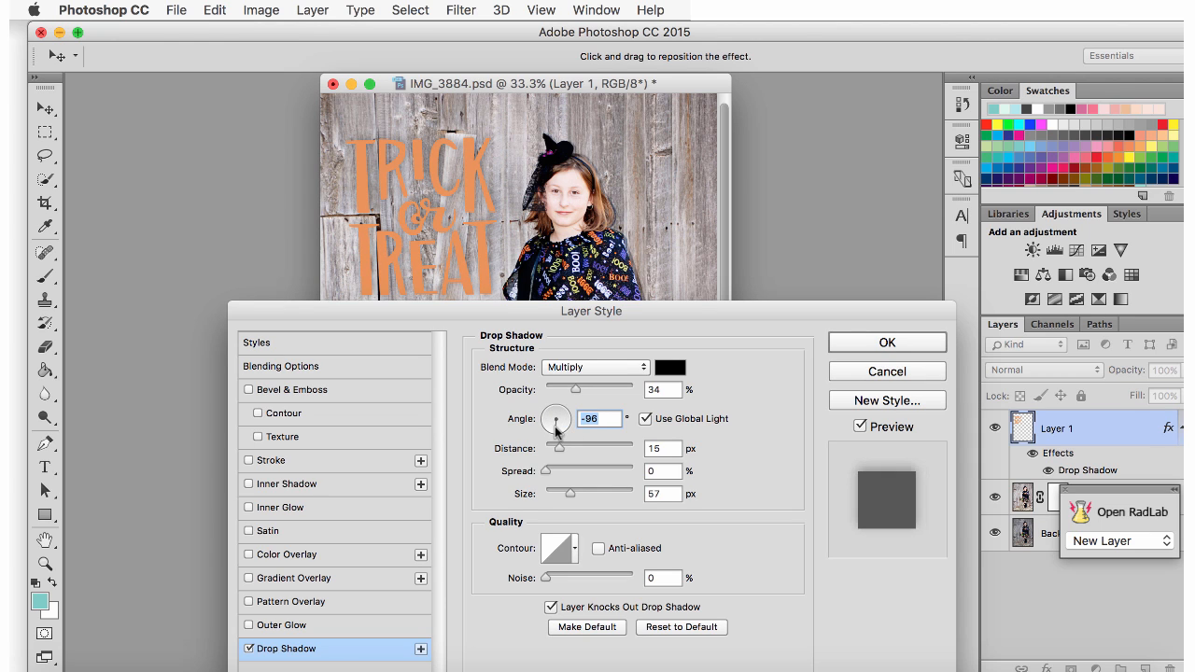
click(564, 432)
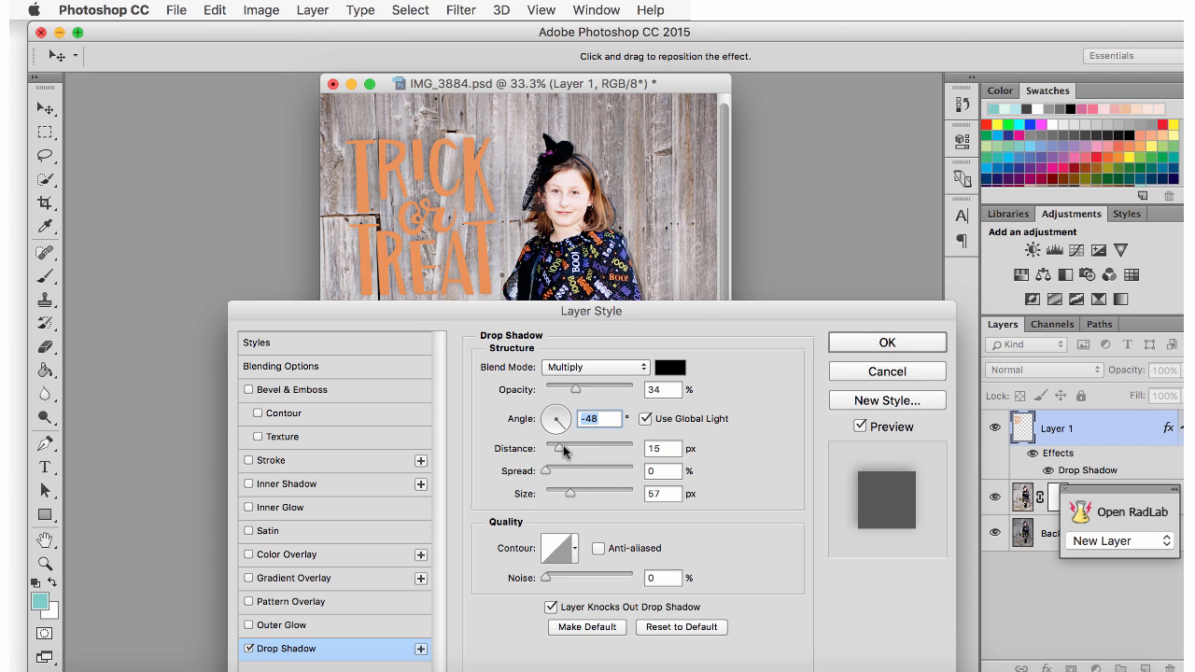
Set the drop shadow's distance to 17 px and its angle to 138°, and apply the layer style
mouse_move(563, 448)
mouse_down()
mouse_move(579, 450)
mouse_move(561, 450)
mouse_up()
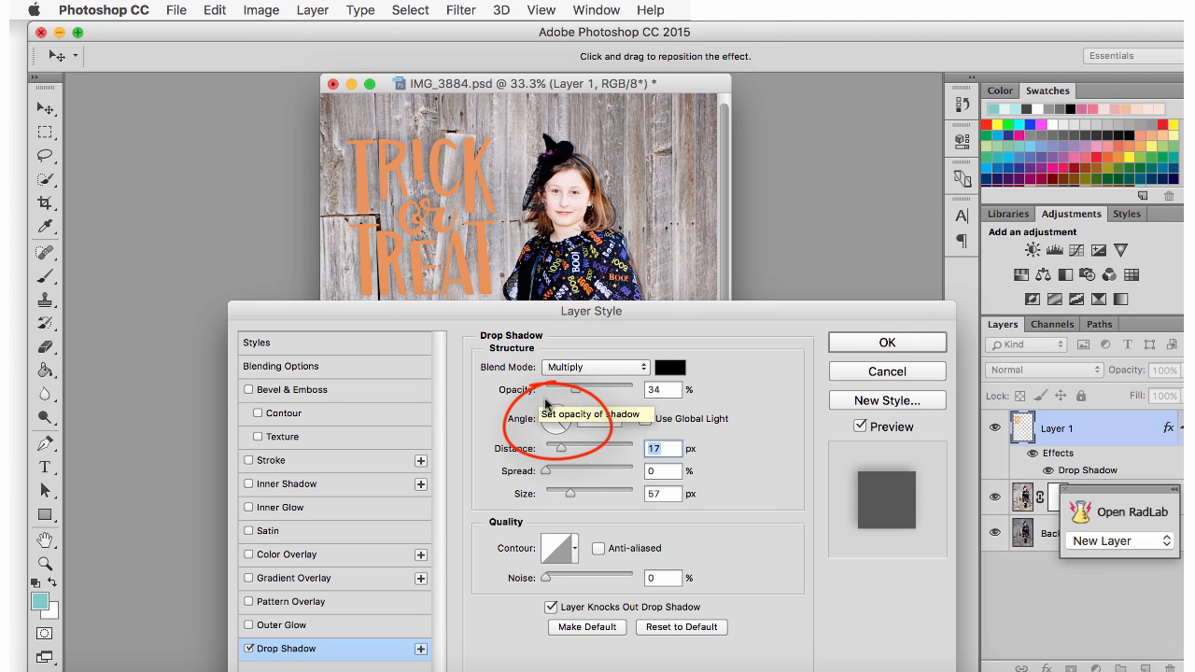
drag(554, 416, 551, 418)
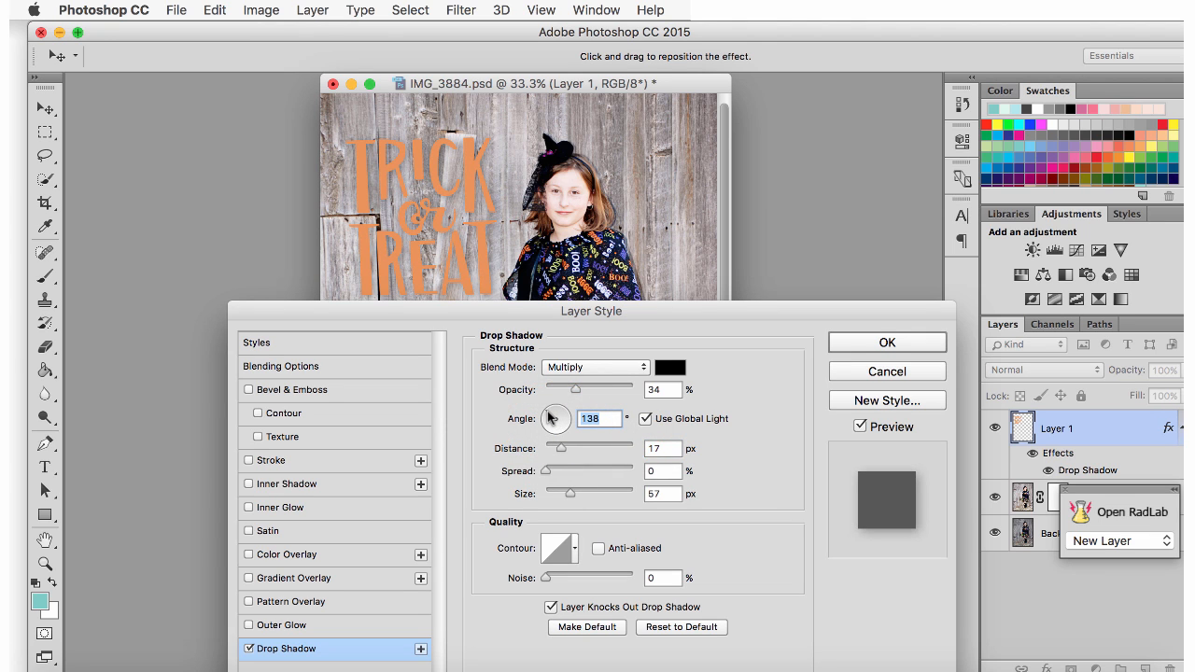
click(893, 345)
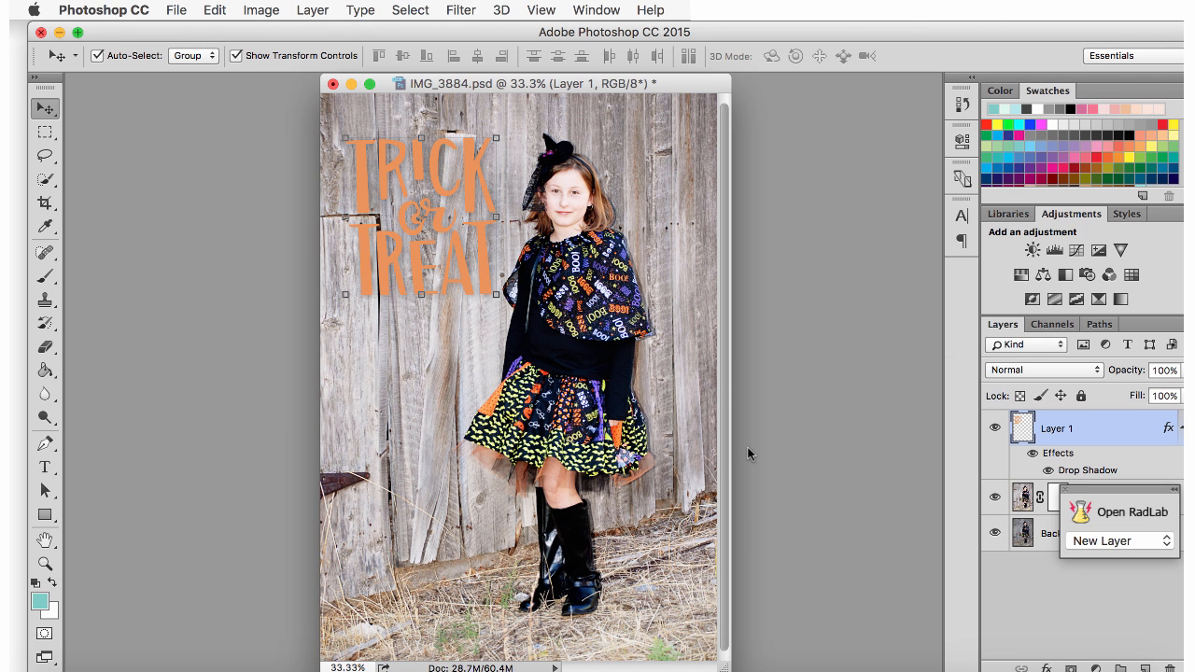
Turn the "Trick or Treat" lettering white with a Hue/Saturation lightness of +100 and move it slightly higher on the wall
click(706, 481)
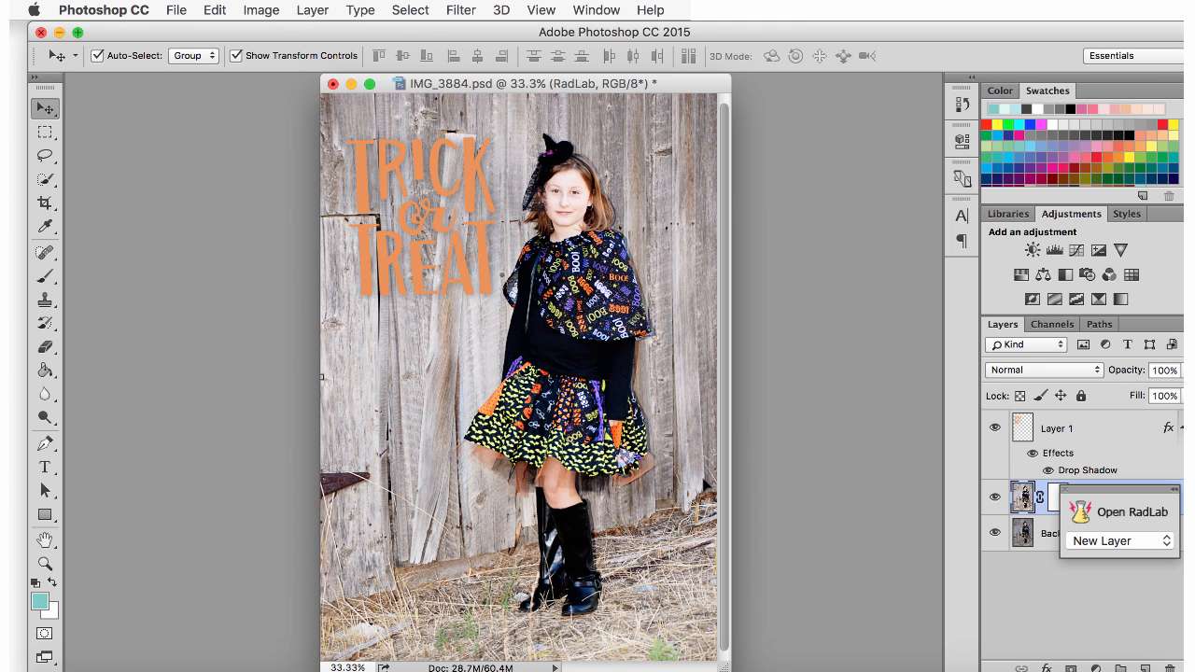
click(395, 270)
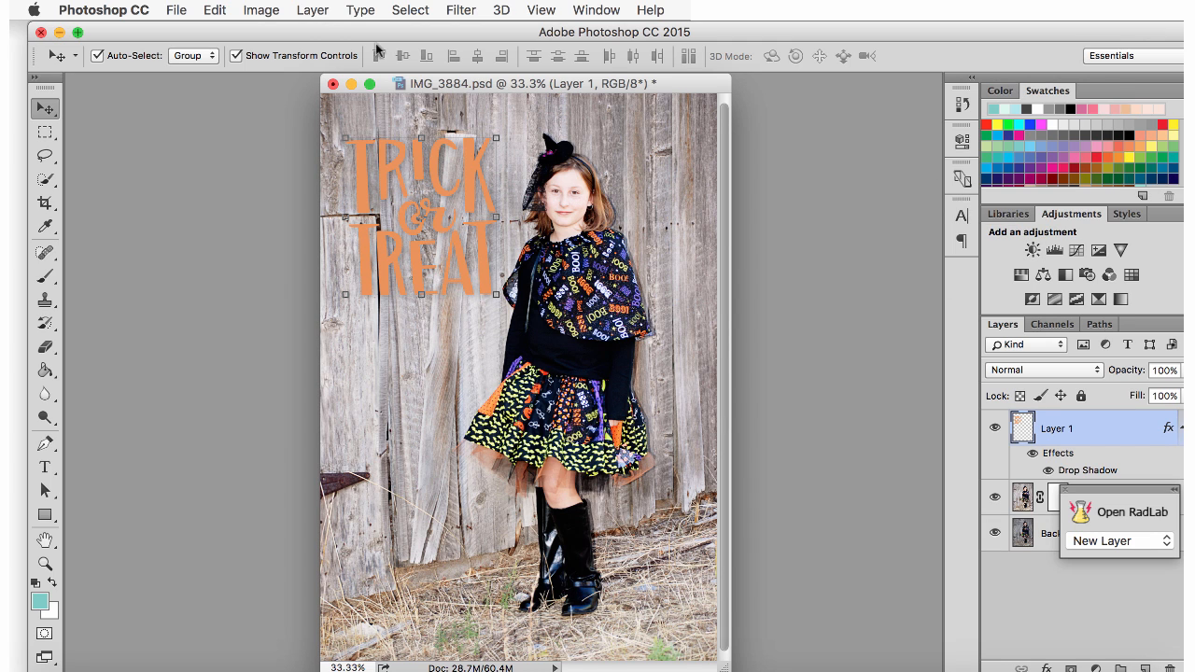
click(269, 11)
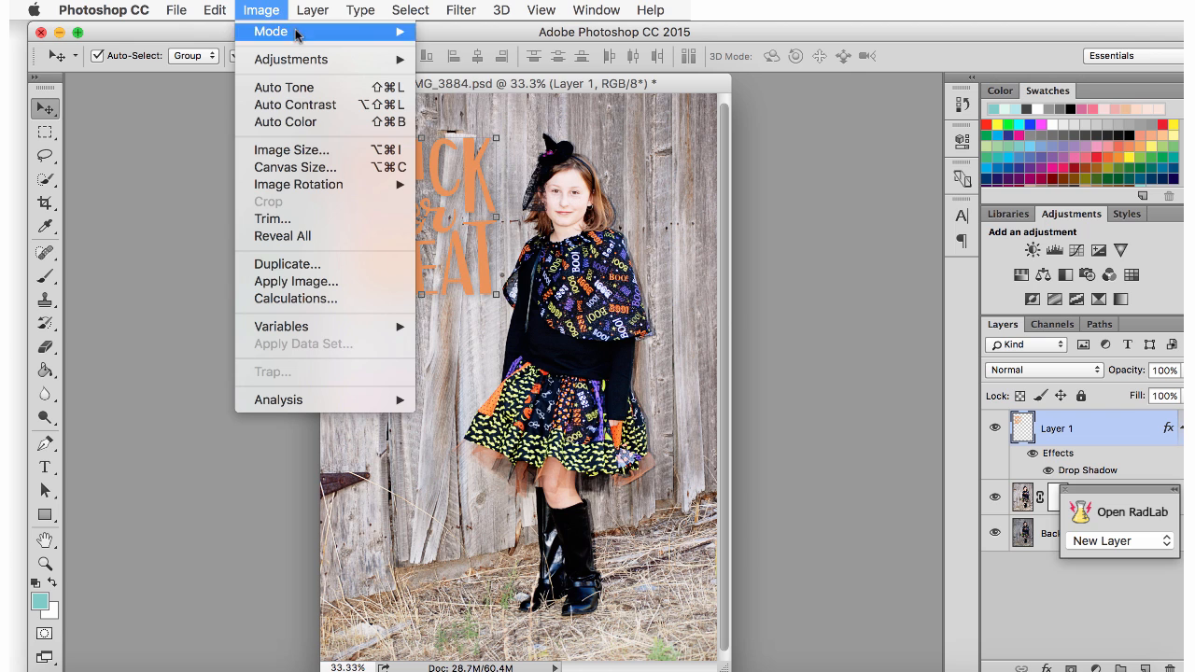
mouse_move(314, 61)
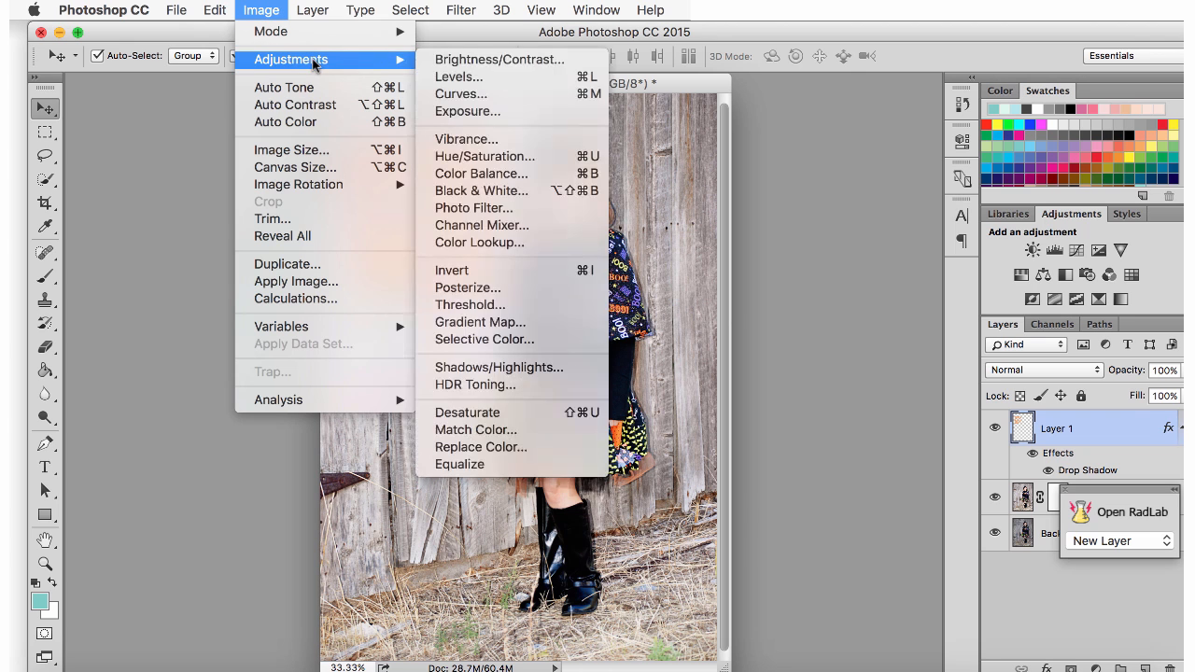
click(487, 157)
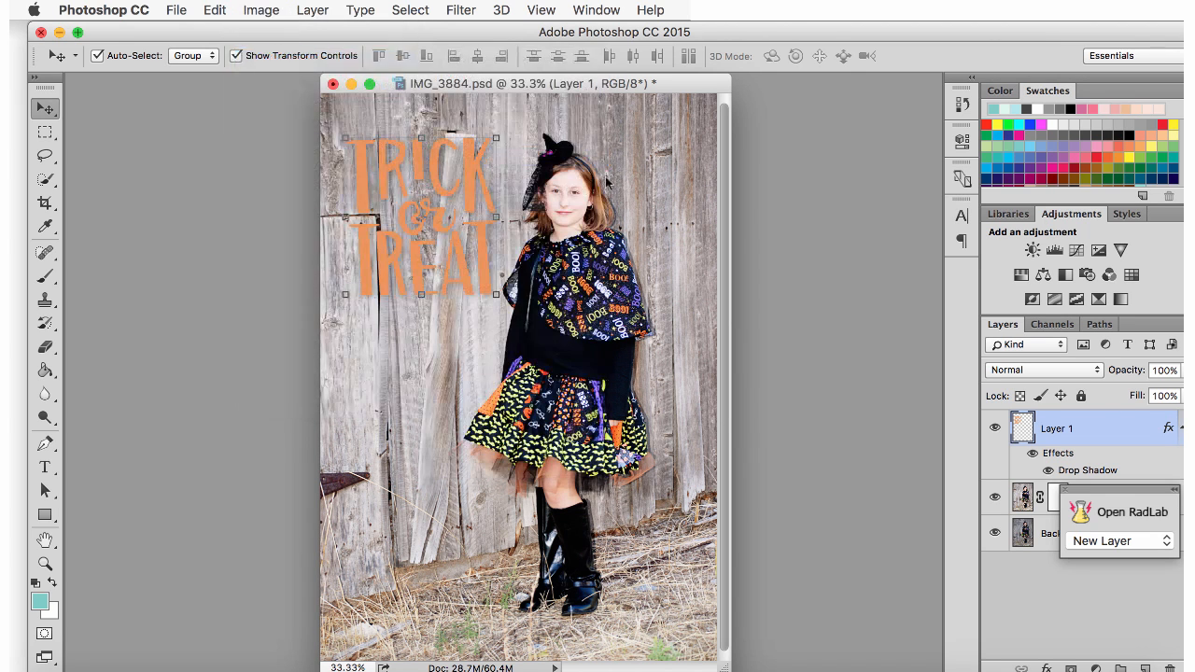
drag(809, 292, 1008, 291)
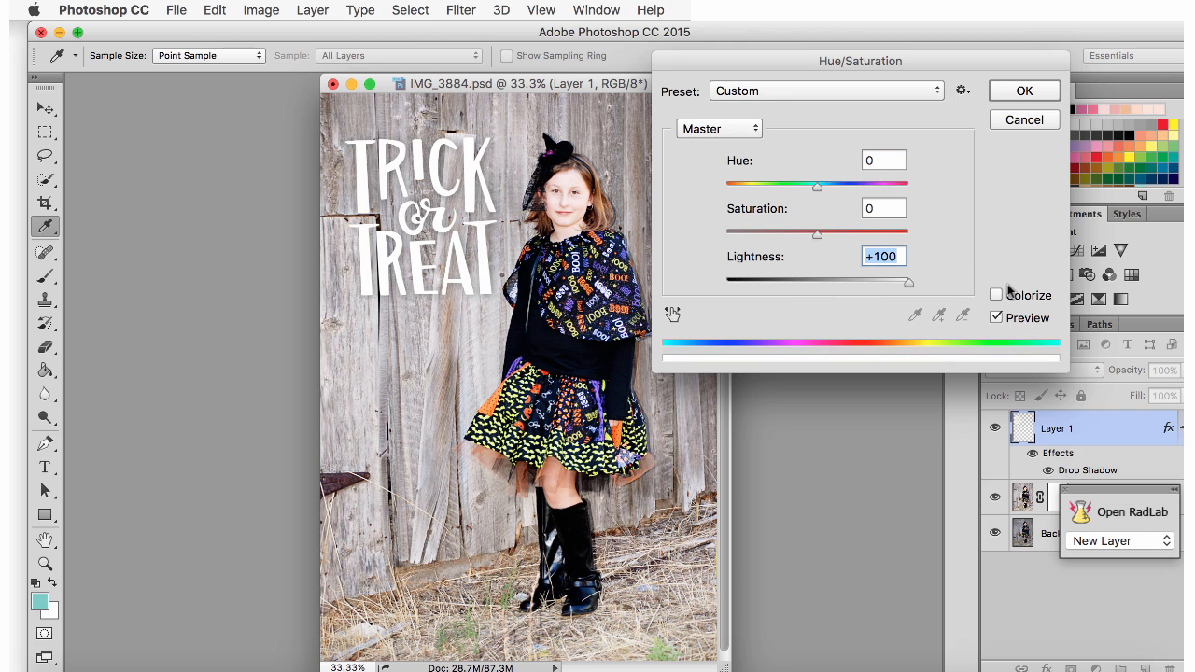
click(1024, 93)
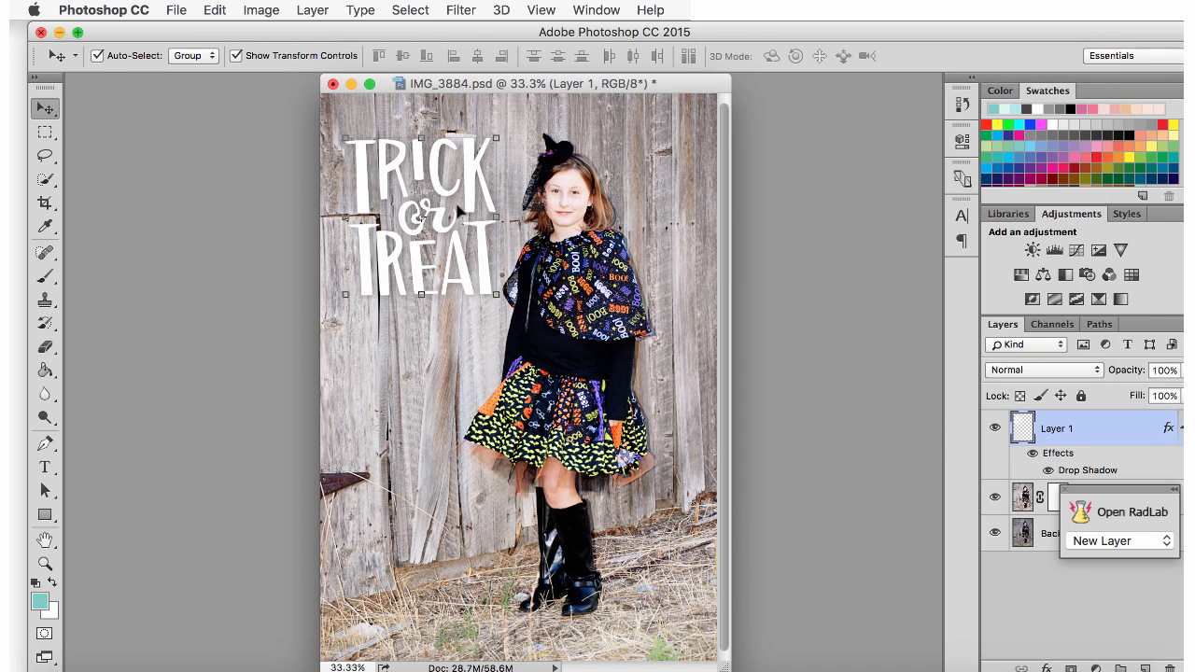
drag(472, 197, 470, 179)
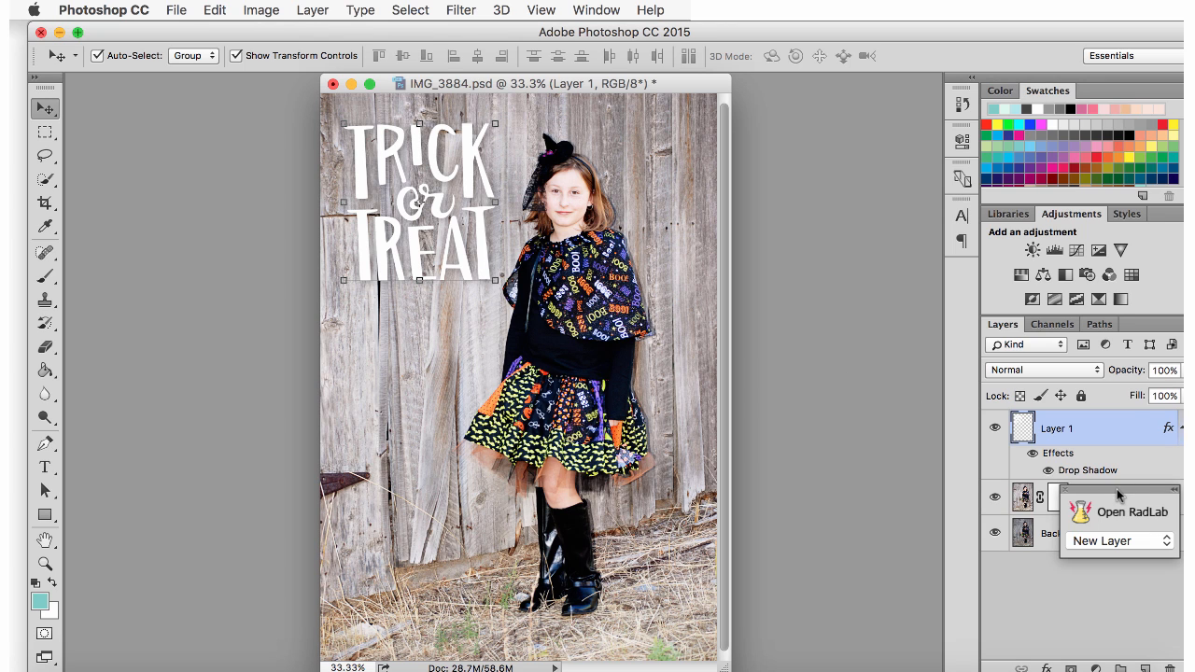
Move the RadLab panel off the layer list and reduce the lettering layer's opacity to 68%
drag(1117, 488, 855, 110)
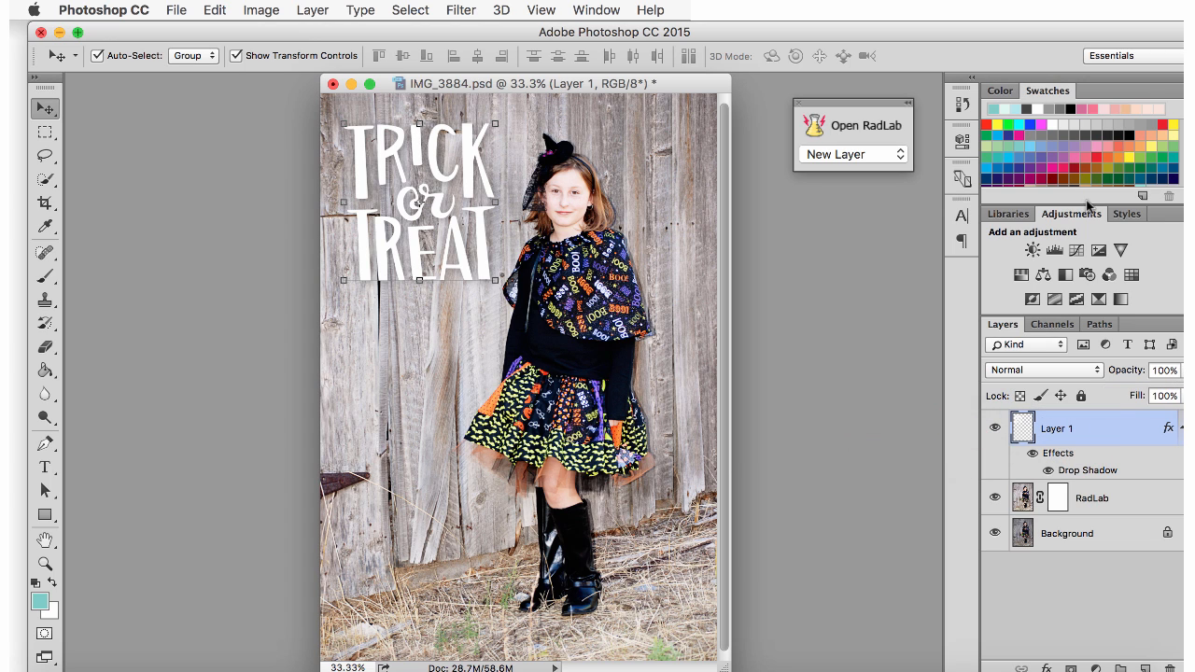
drag(1046, 34, 1028, 34)
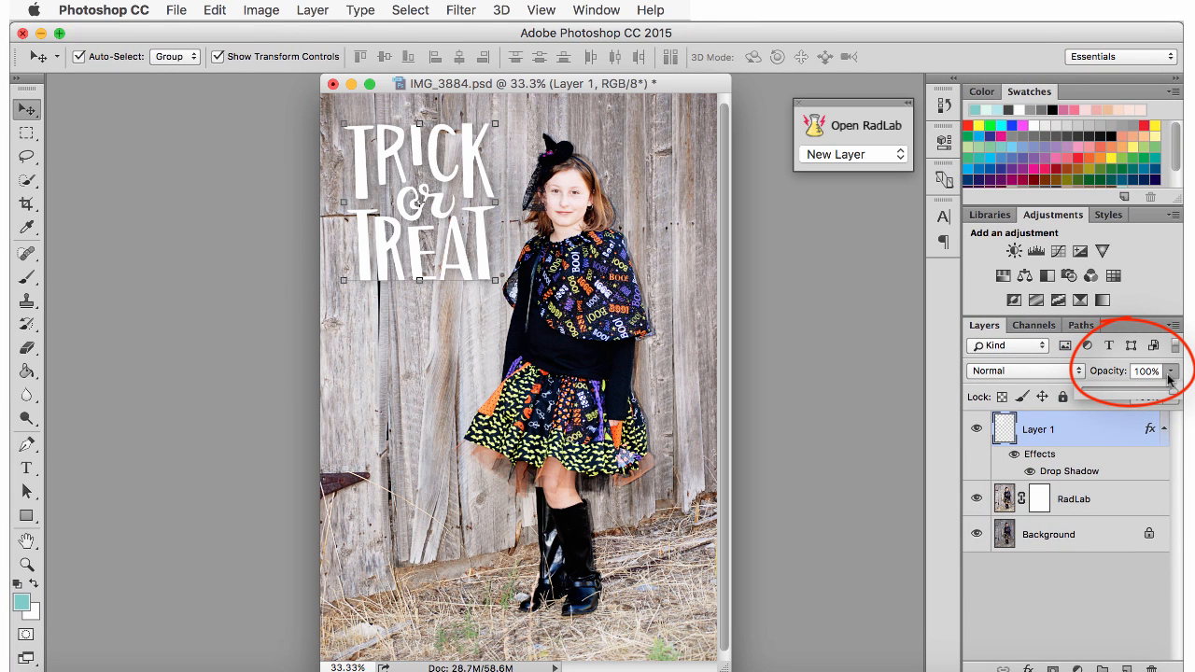
drag(1168, 381, 1131, 399)
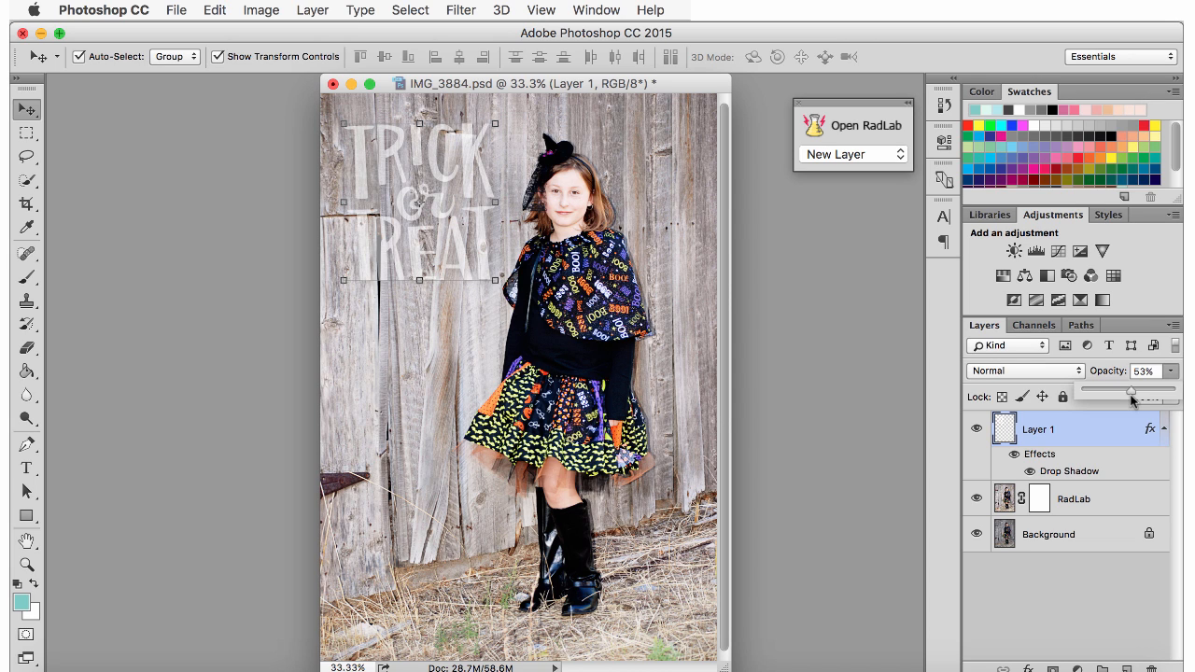
mouse_move(1131, 400)
mouse_down()
mouse_move(1101, 397)
mouse_move(1152, 398)
mouse_move(1144, 392)
mouse_up()
click(482, 255)
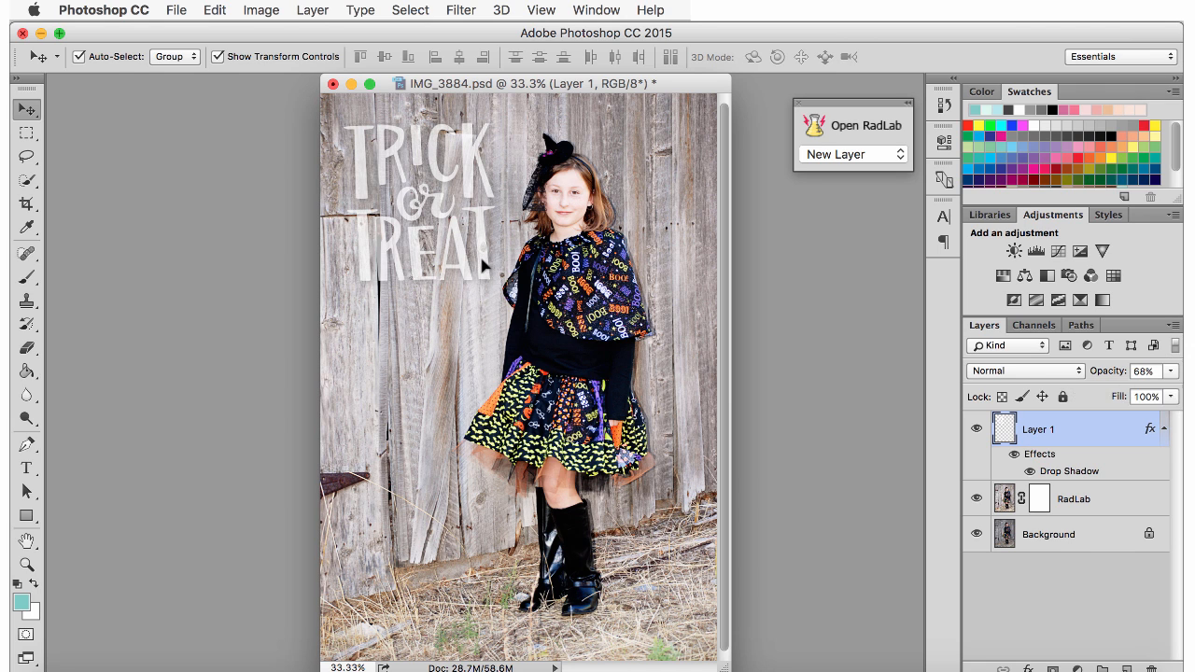
Reposition the lettering slightly lower and further left on the wooden wall, and deselect its layer
drag(483, 256, 480, 262)
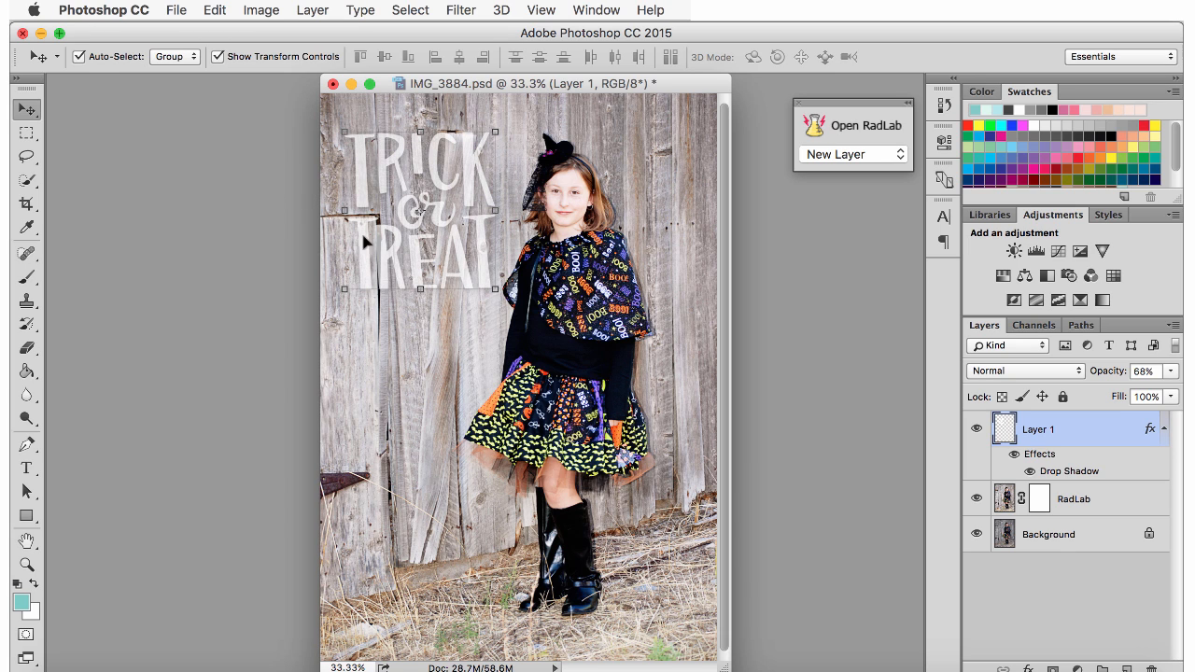
mouse_move(464, 259)
mouse_down()
mouse_move(452, 270)
mouse_move(462, 267)
mouse_up()
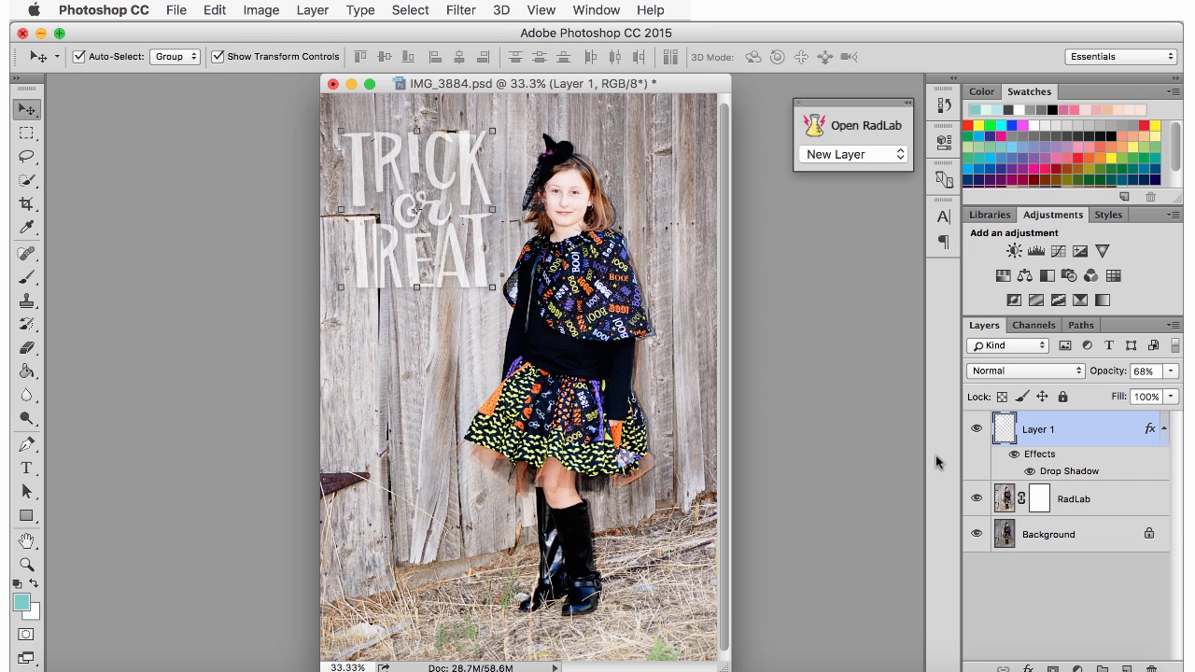
click(1070, 589)
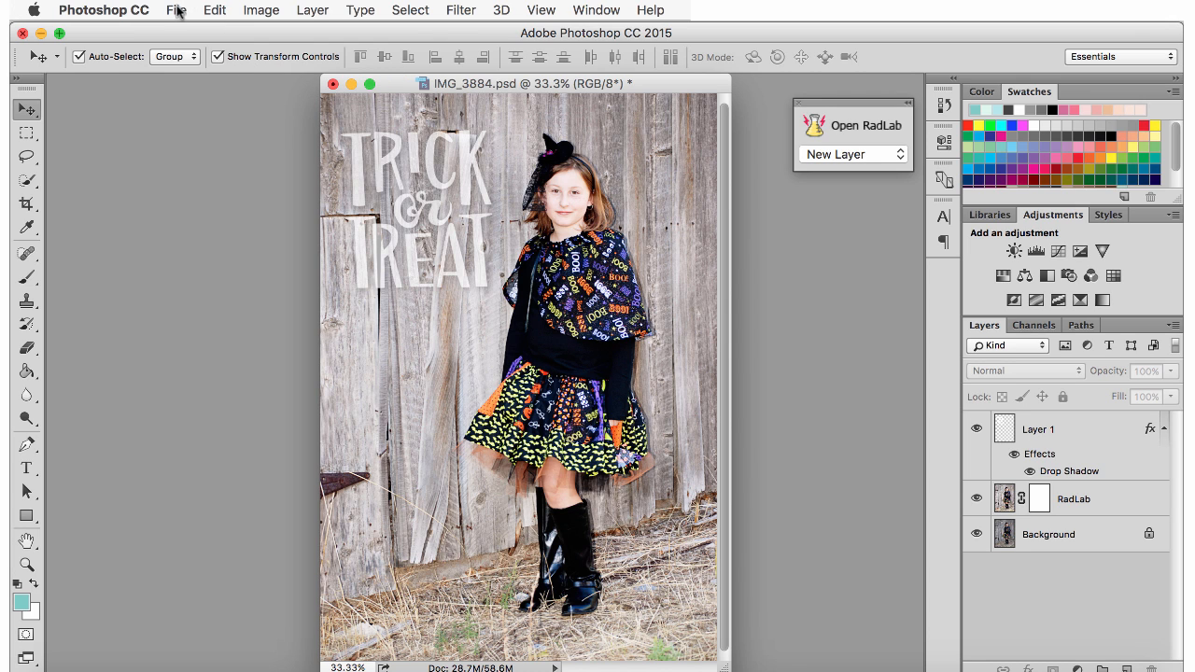
click(874, 9)
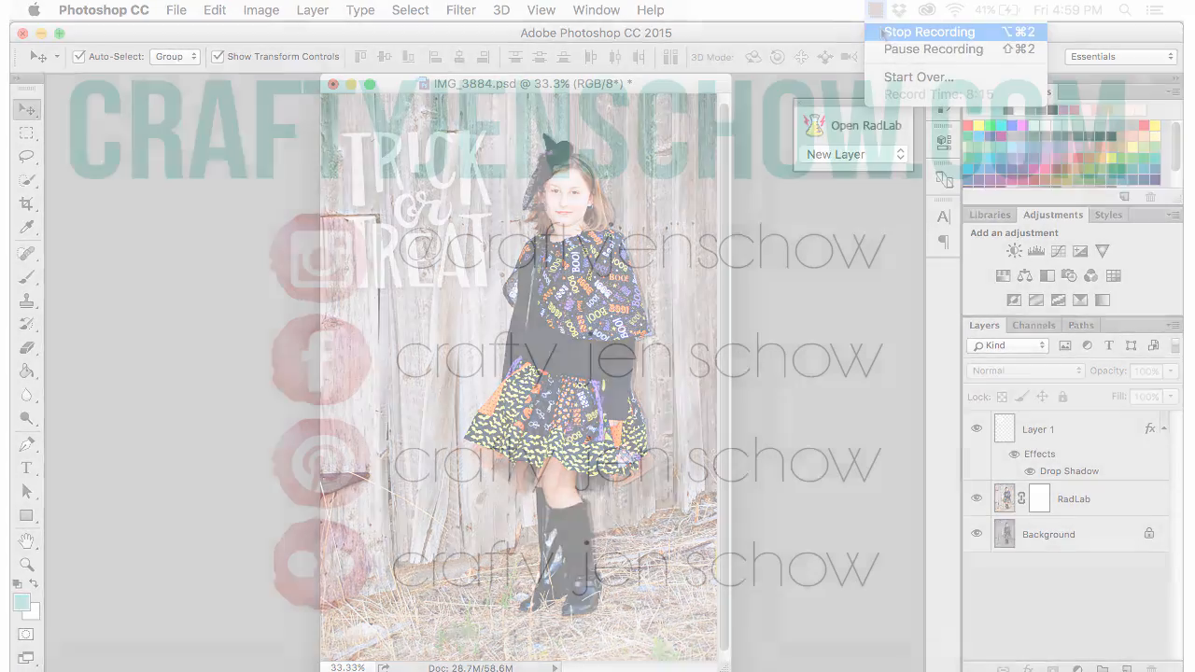